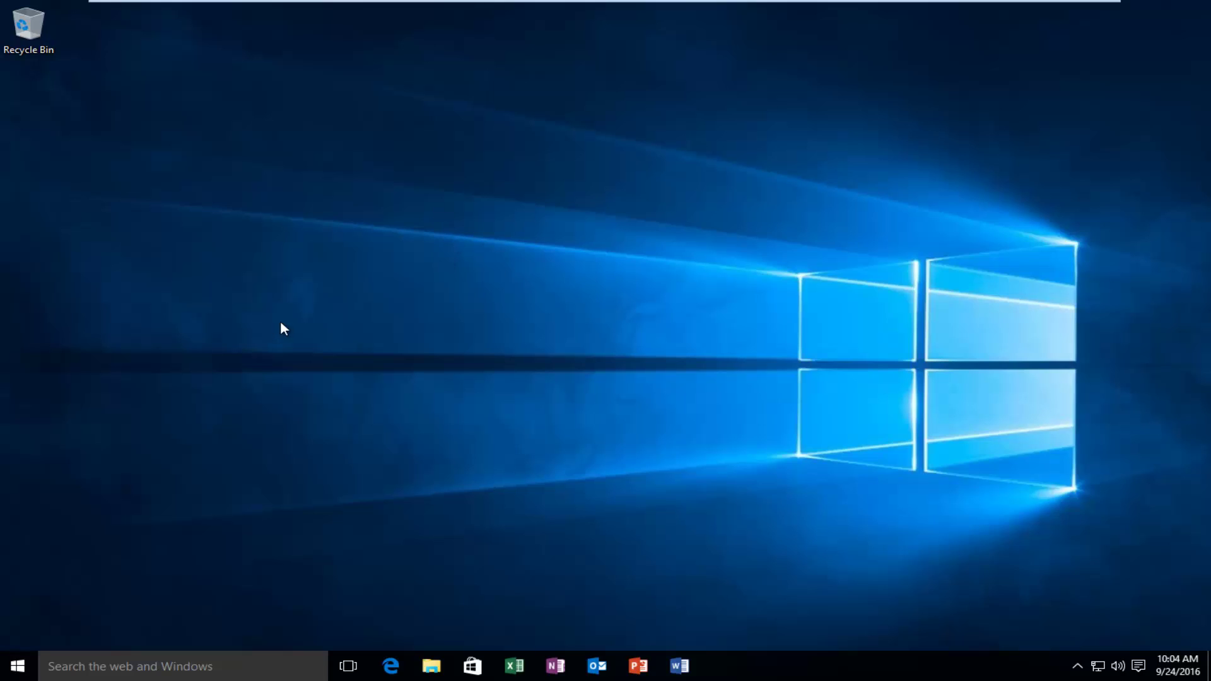
- Search the Start menu for 'snipping tool' and launch the Snipping Tool best match
{"action": "left_click", "coordinate": [23, 666]}
{"action": "type", "text": "s"}
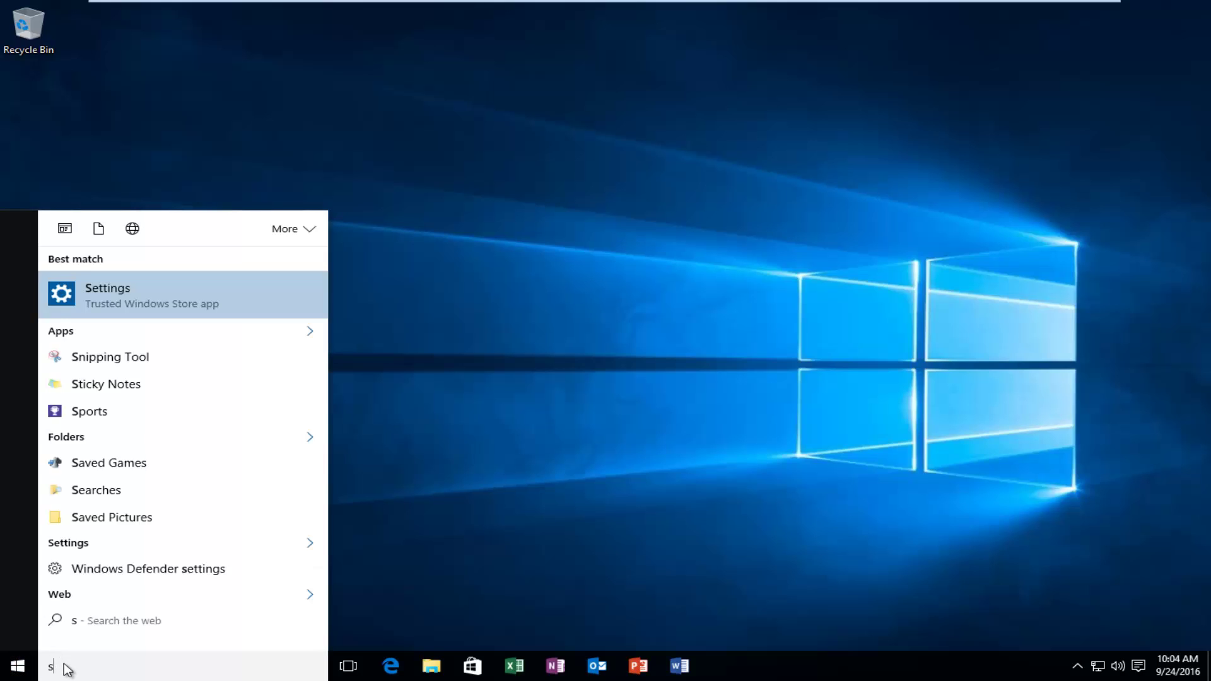
{"action": "type", "text": "nipping tool"}
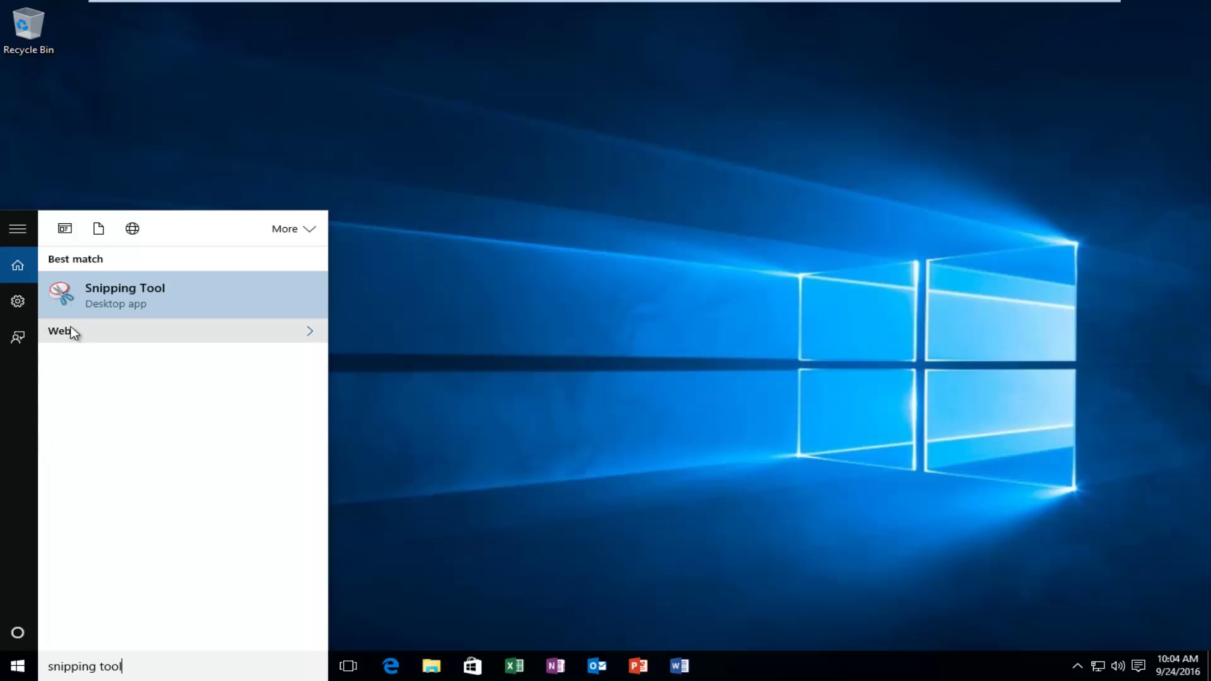
{"action": "left_click", "coordinate": [123, 303]}
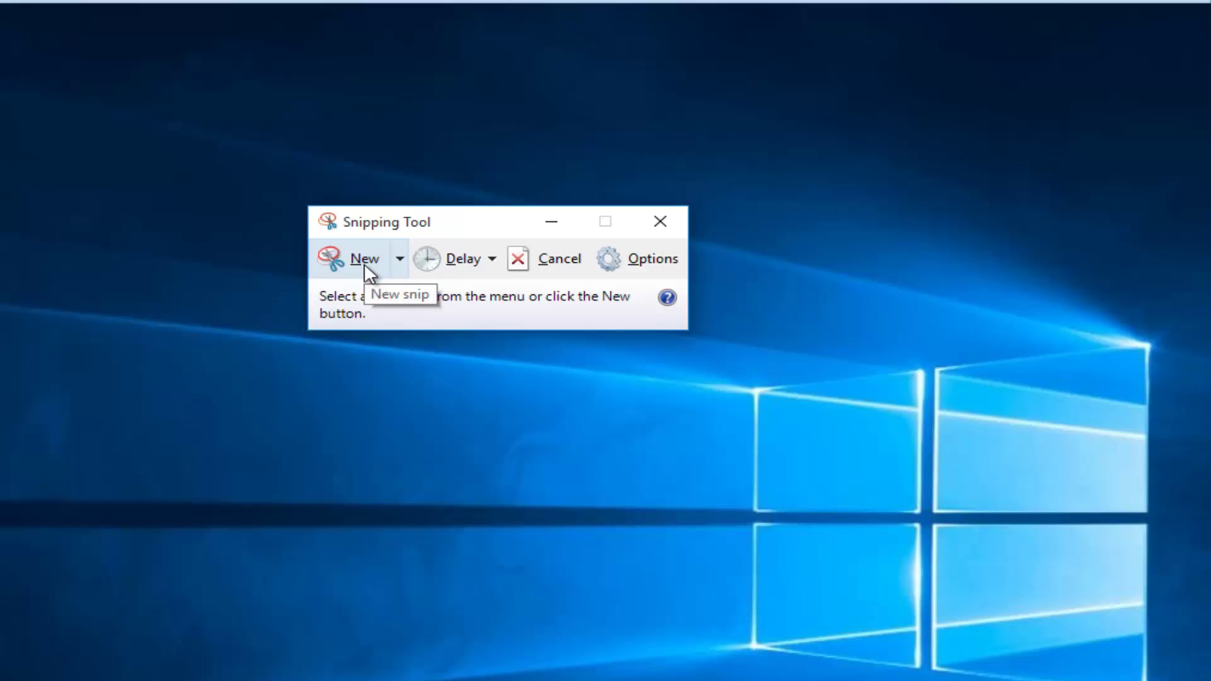
- Switch to Free-form Snip and trace a small irregular region of the desktop
{"action": "left_click", "coordinate": [401, 260]}
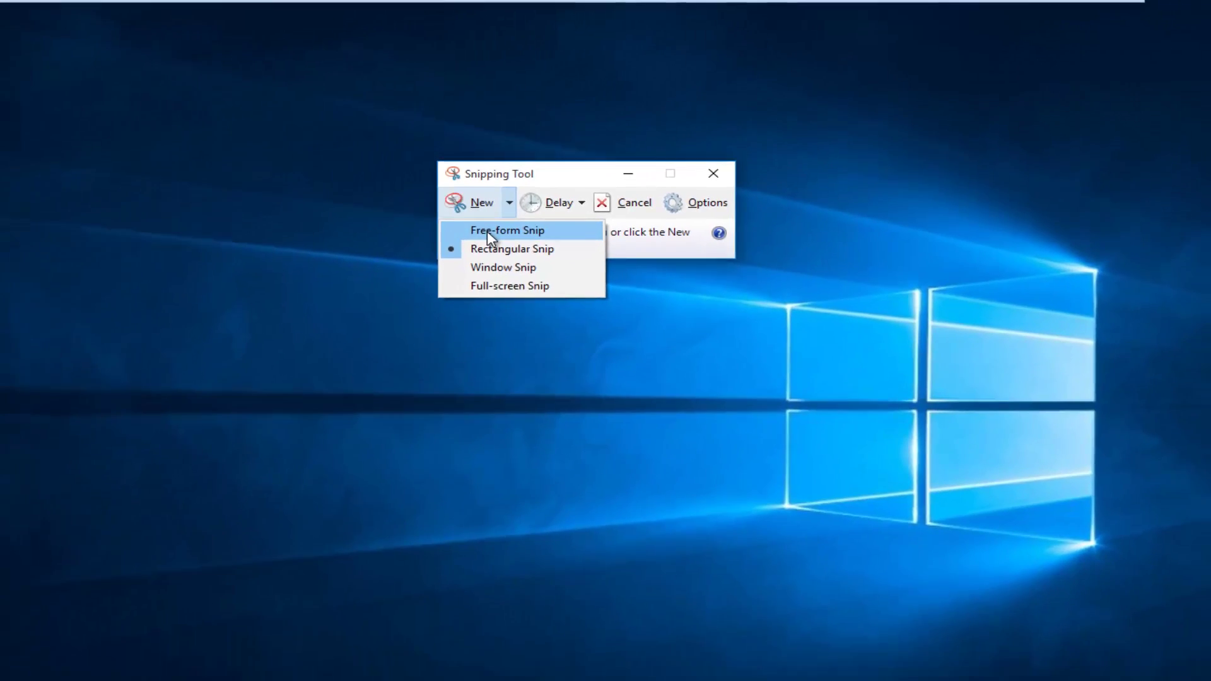
{"action": "left_click", "coordinate": [371, 293]}
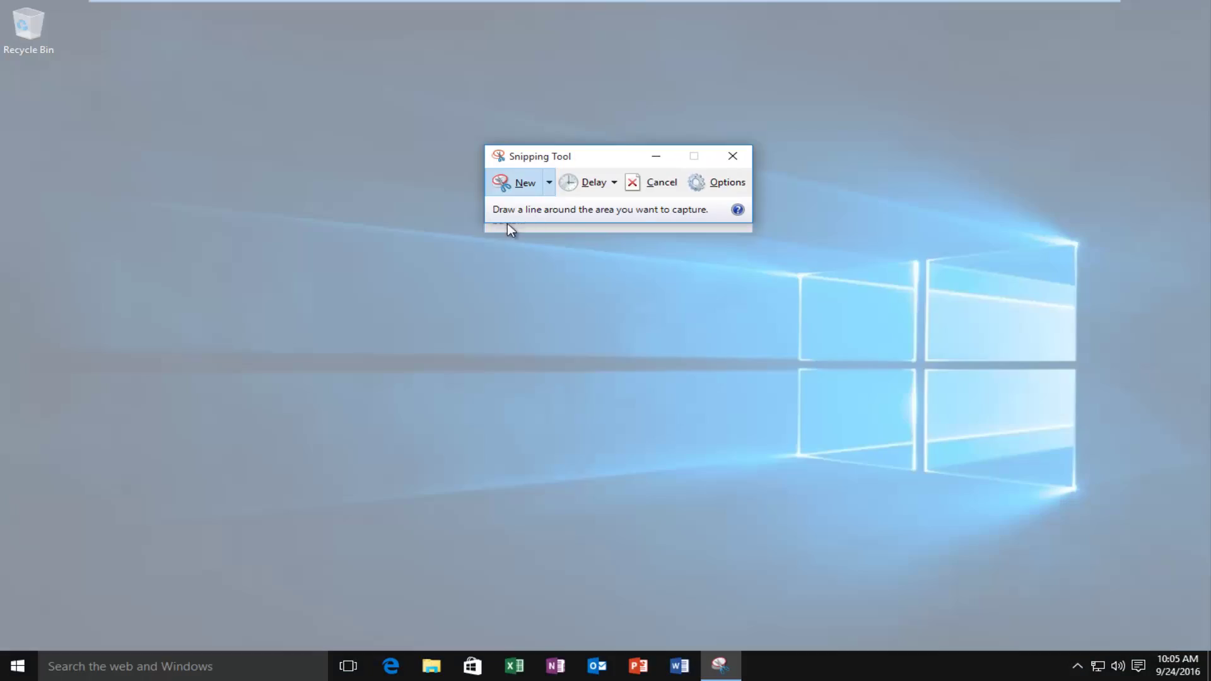
{"action": "mouse_move", "coordinate": [220, 232]}
{"action": "left_mouse_down"}
{"action": "mouse_move", "coordinate": [330, 349]}
{"action": "mouse_move", "coordinate": [446, 259]}
{"action": "mouse_move", "coordinate": [338, 91]}
{"action": "mouse_move", "coordinate": [168, 217]}
{"action": "mouse_move", "coordinate": [225, 236]}
{"action": "left_mouse_up"}
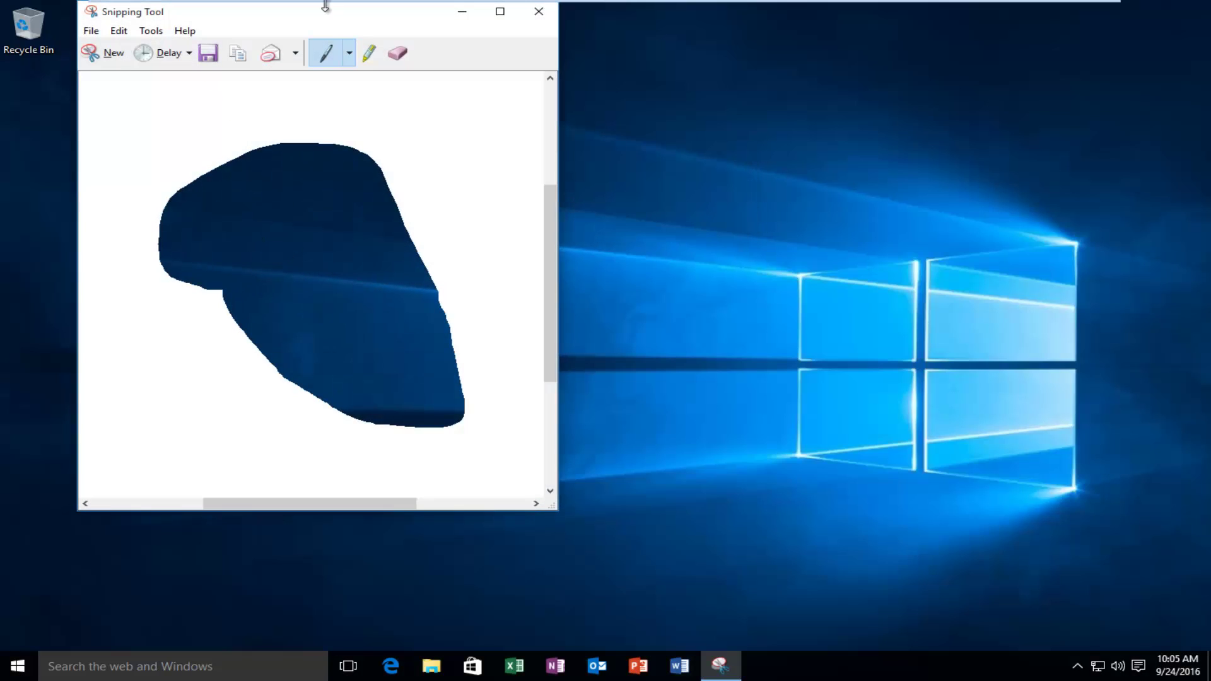
- Capture a wide rectangular snip across the desktop wallpaper
{"action": "left_click", "coordinate": [116, 60]}
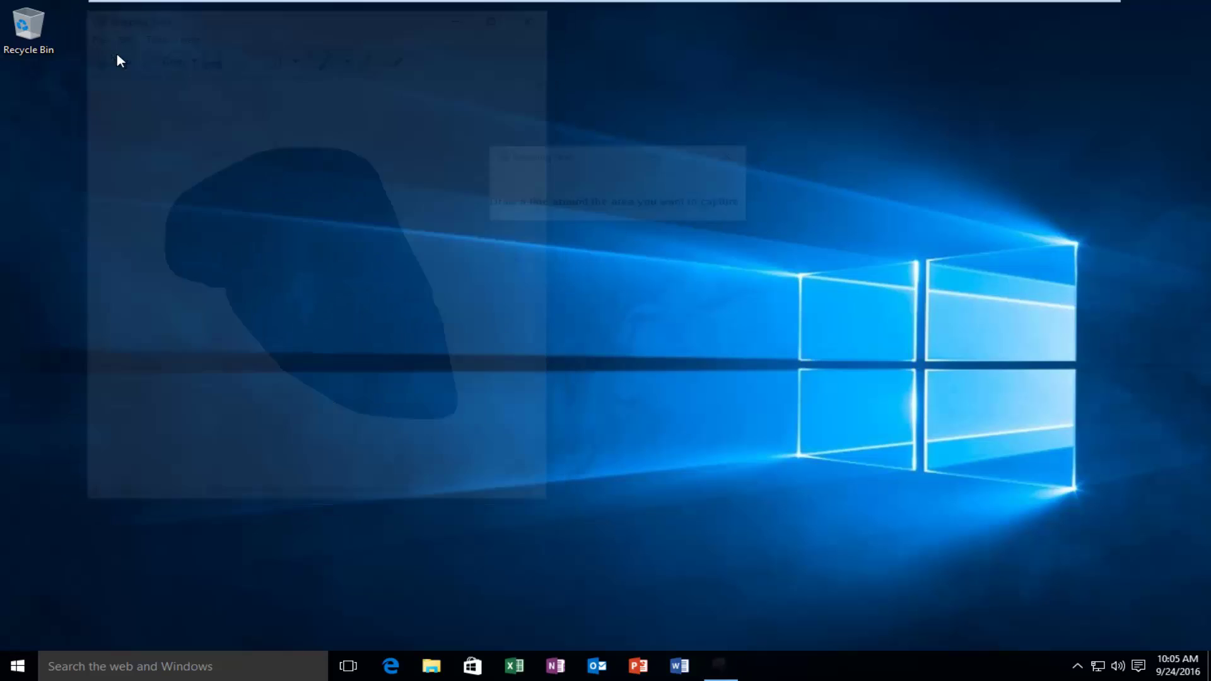
{"action": "left_click", "coordinate": [550, 184]}
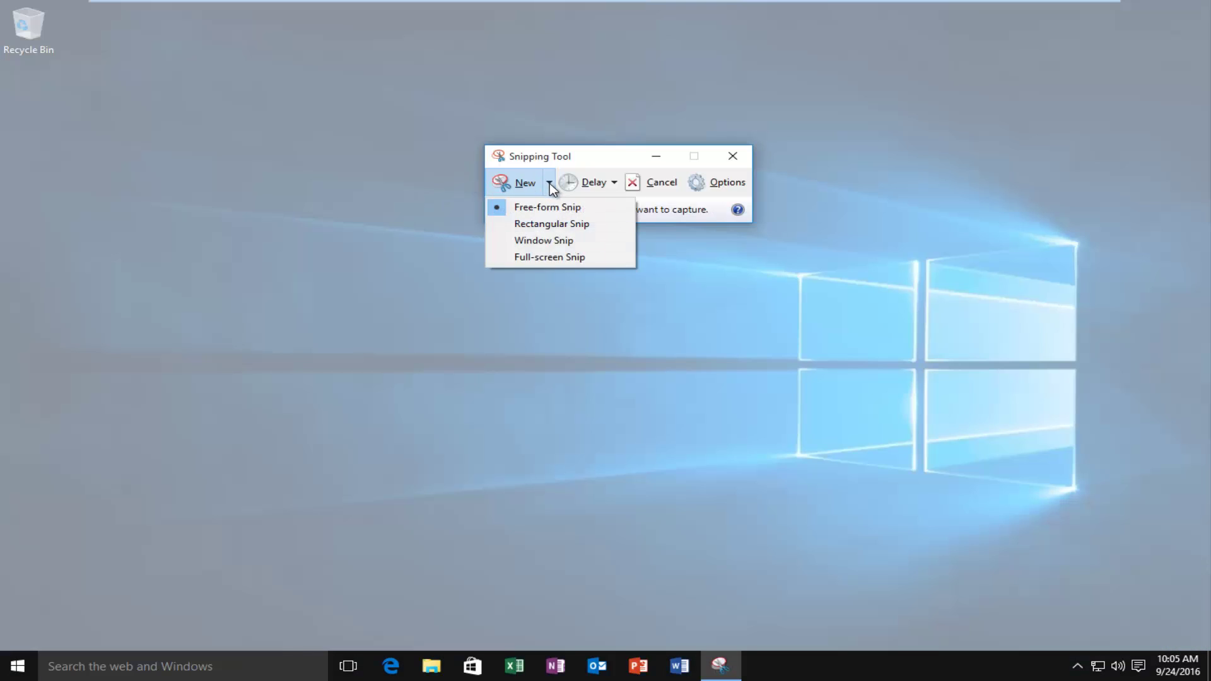
{"action": "left_click", "coordinate": [519, 223]}
{"action": "left_click_drag", "start_coordinate": [161, 302], "coordinate": [855, 389]}
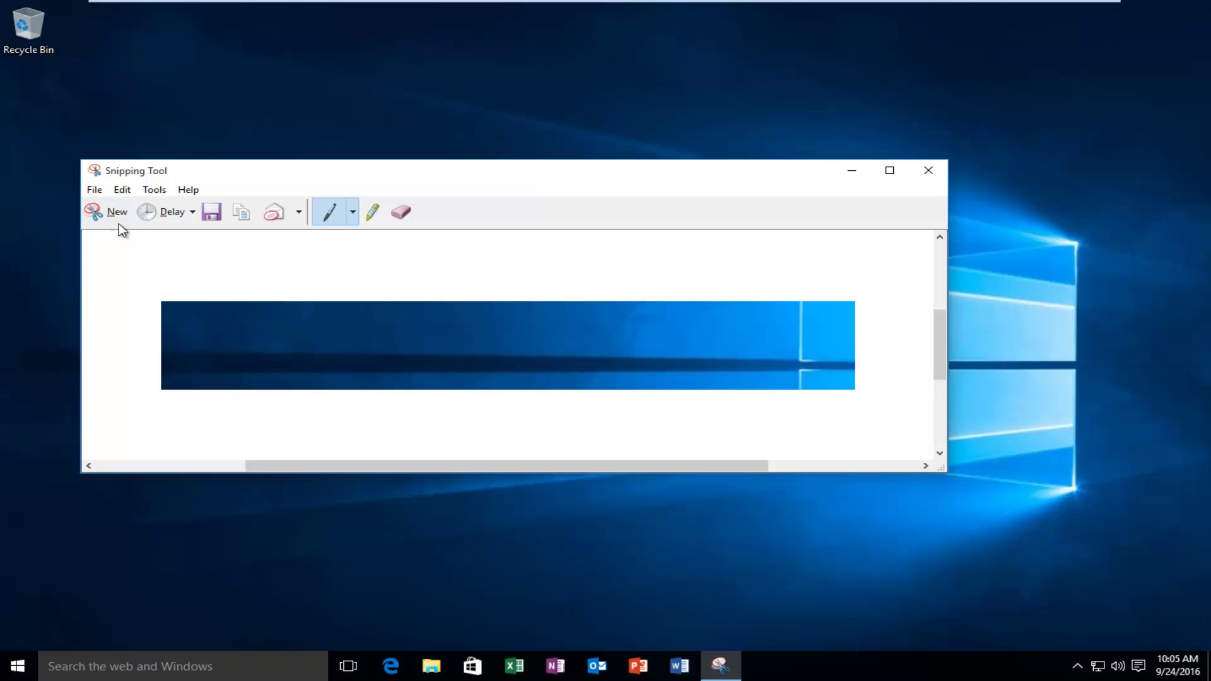
- Start a new Window Snip, then cancel it before capturing
{"action": "left_click", "coordinate": [106, 213]}
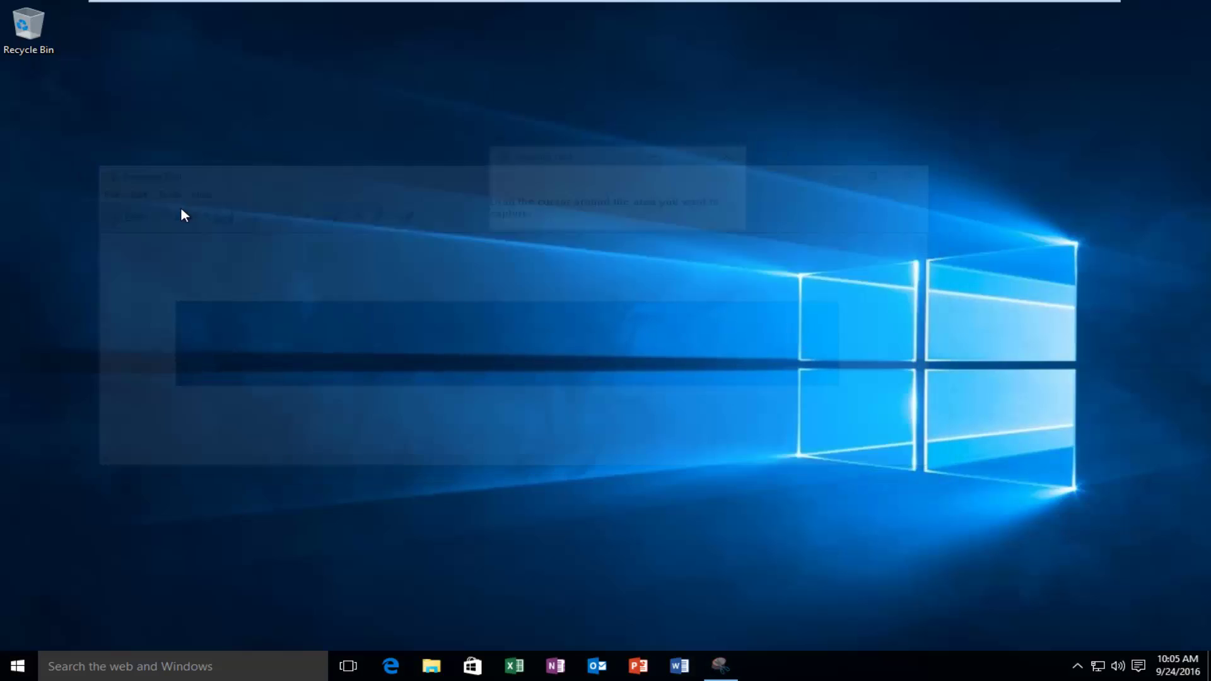
{"action": "left_click", "coordinate": [548, 186]}
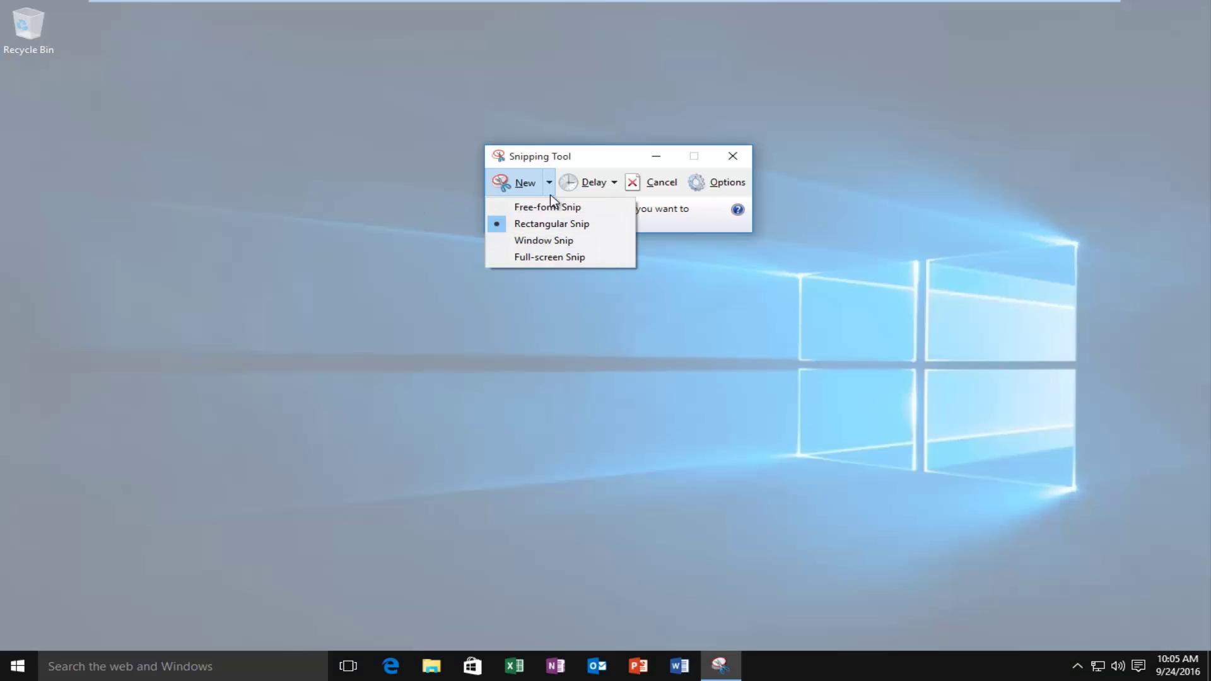
{"action": "left_click", "coordinate": [530, 237]}
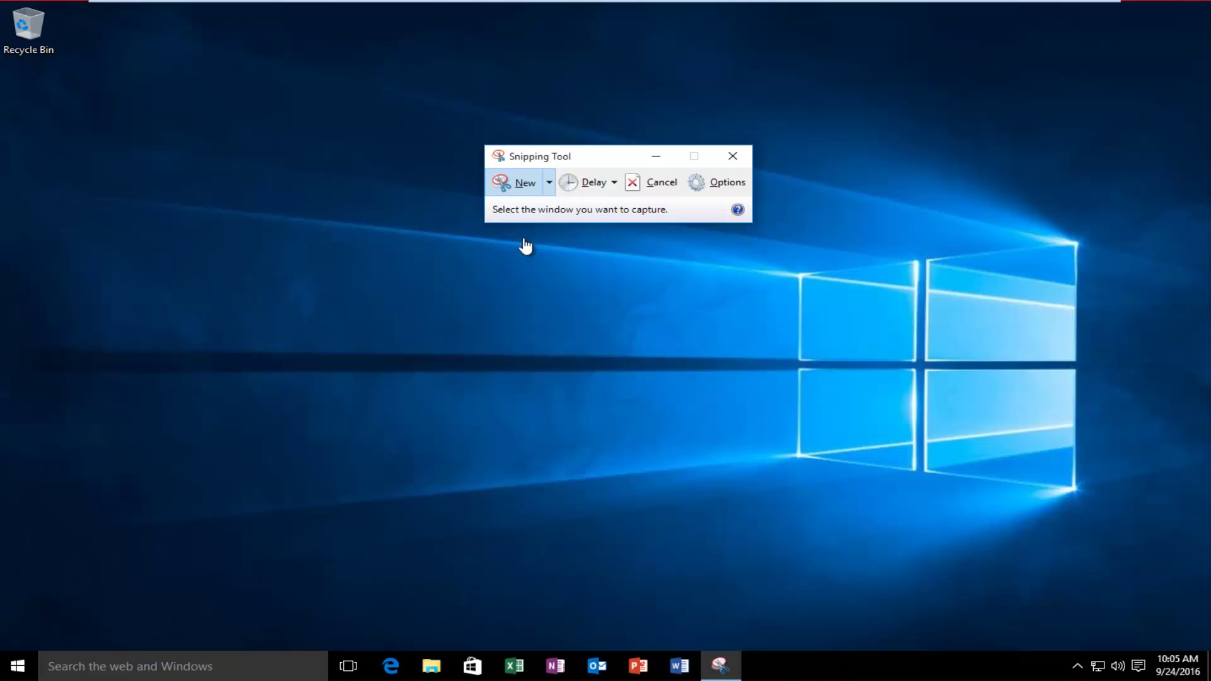
{"action": "left_click", "coordinate": [662, 182]}
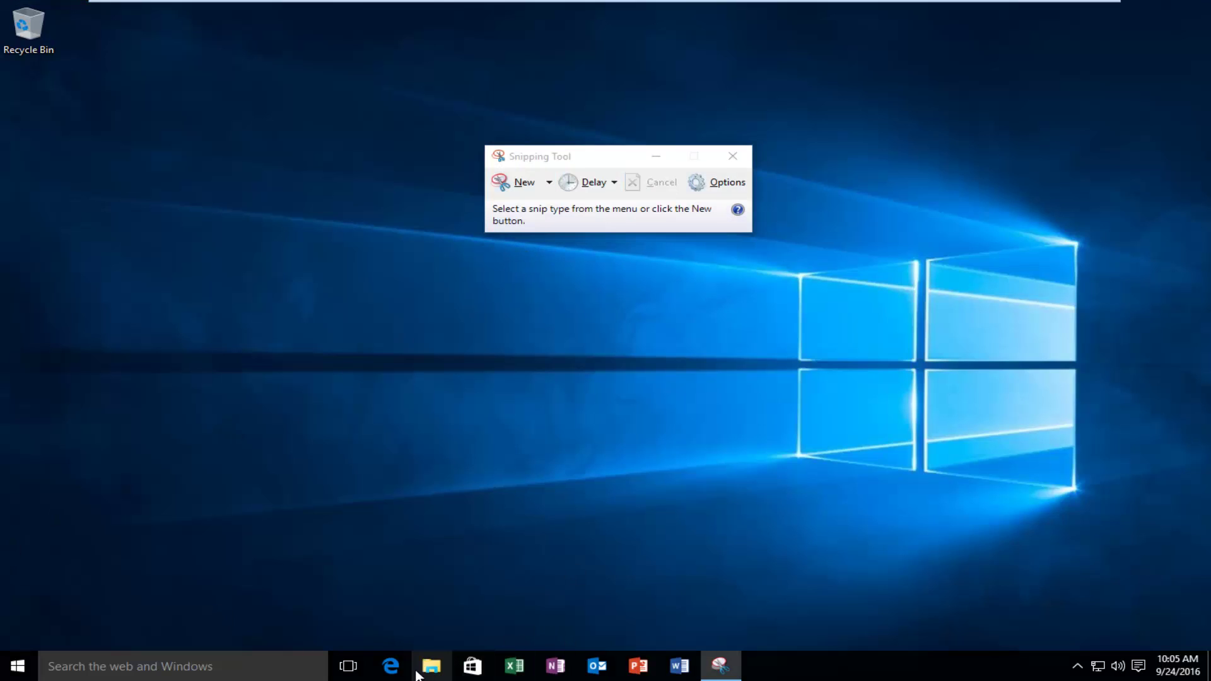
- Open File Explorer and arrange it and Snipping Tool side by side
{"action": "left_click", "coordinate": [436, 664]}
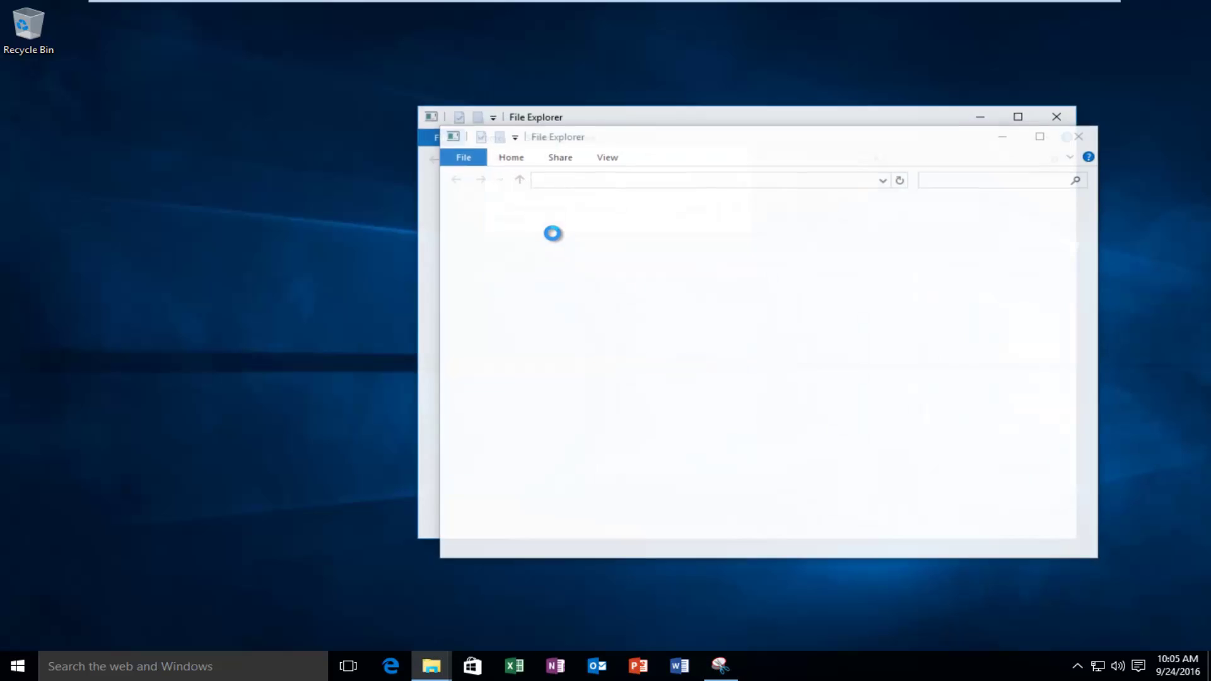
{"action": "left_click_drag", "start_coordinate": [755, 133], "coordinate": [454, 147]}
{"action": "left_click", "coordinate": [720, 666]}
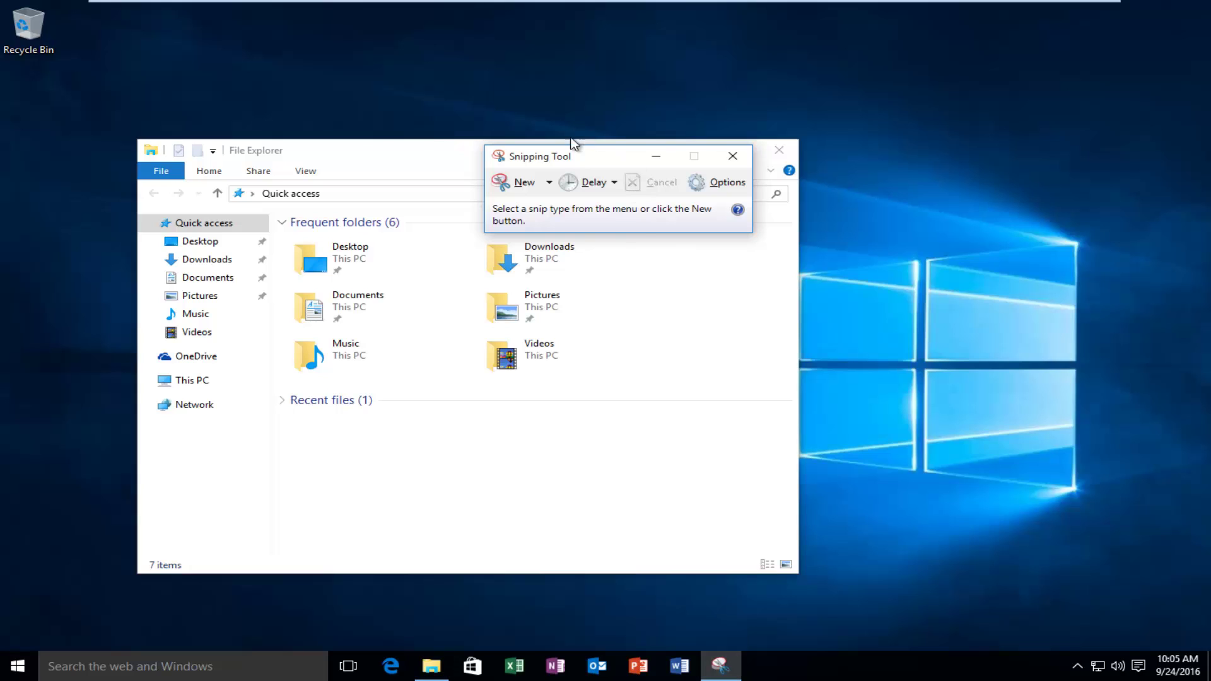
{"action": "left_click_drag", "start_coordinate": [546, 156], "coordinate": [887, 120]}
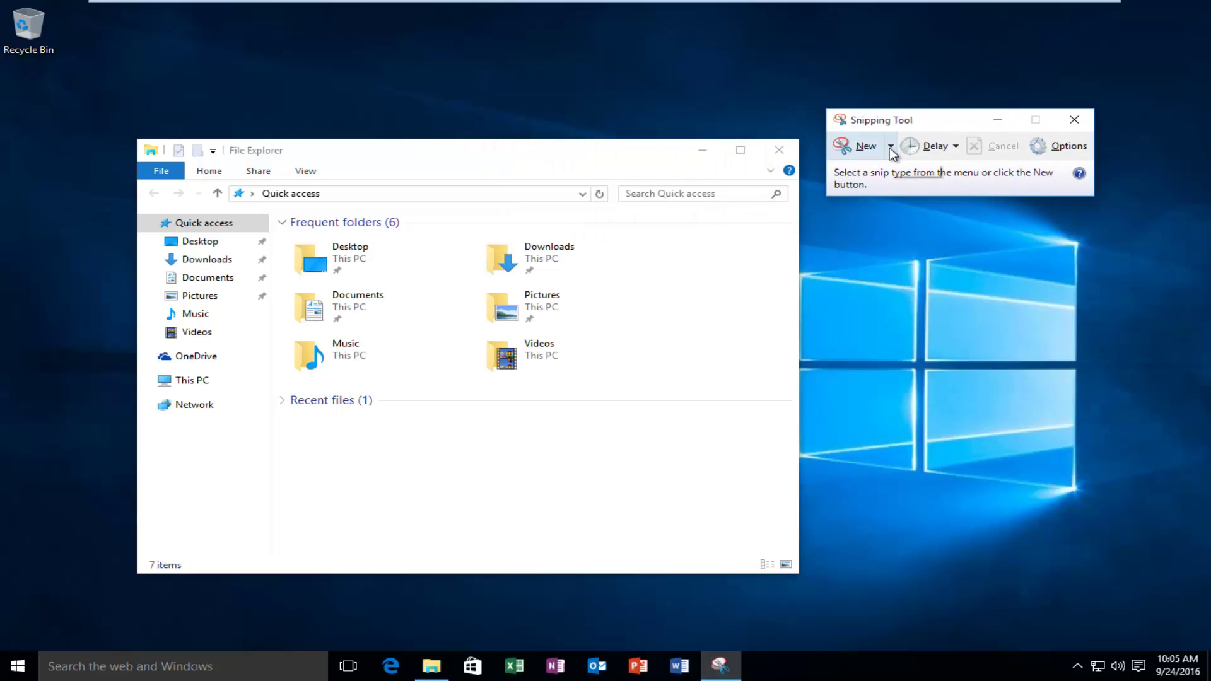
- Take a Window Snip of the File Explorer window
{"action": "left_click", "coordinate": [890, 147]}
{"action": "left_click", "coordinate": [862, 207]}
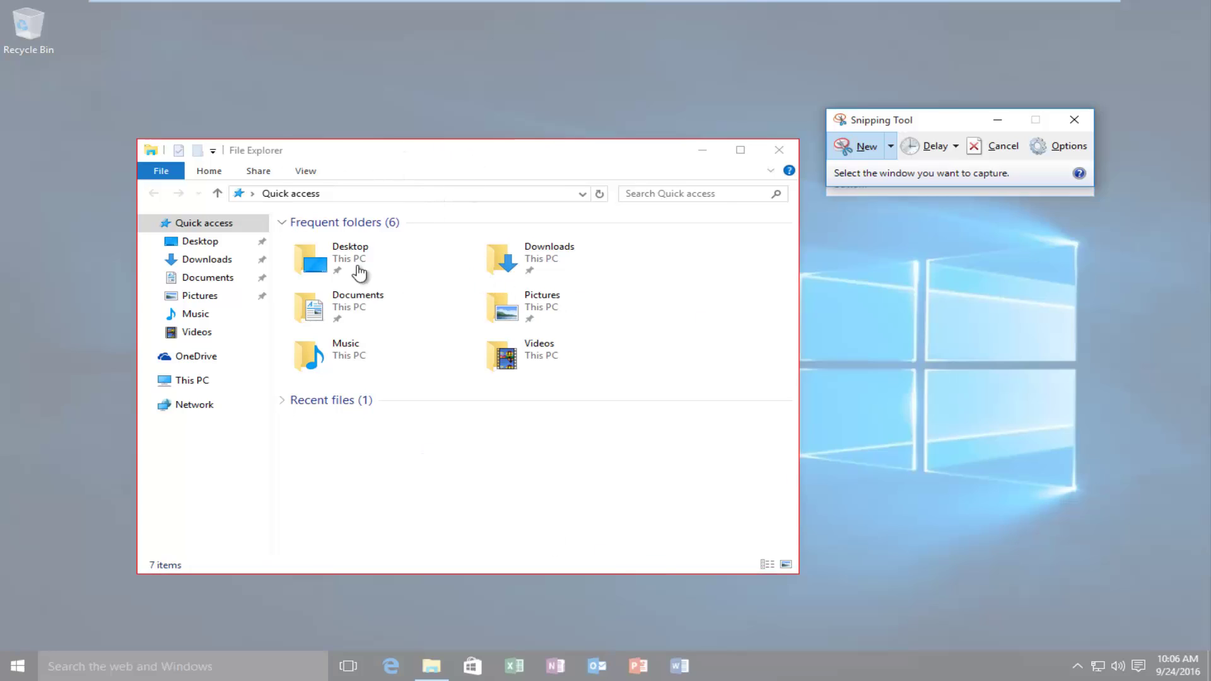
{"action": "left_click", "coordinate": [360, 272]}
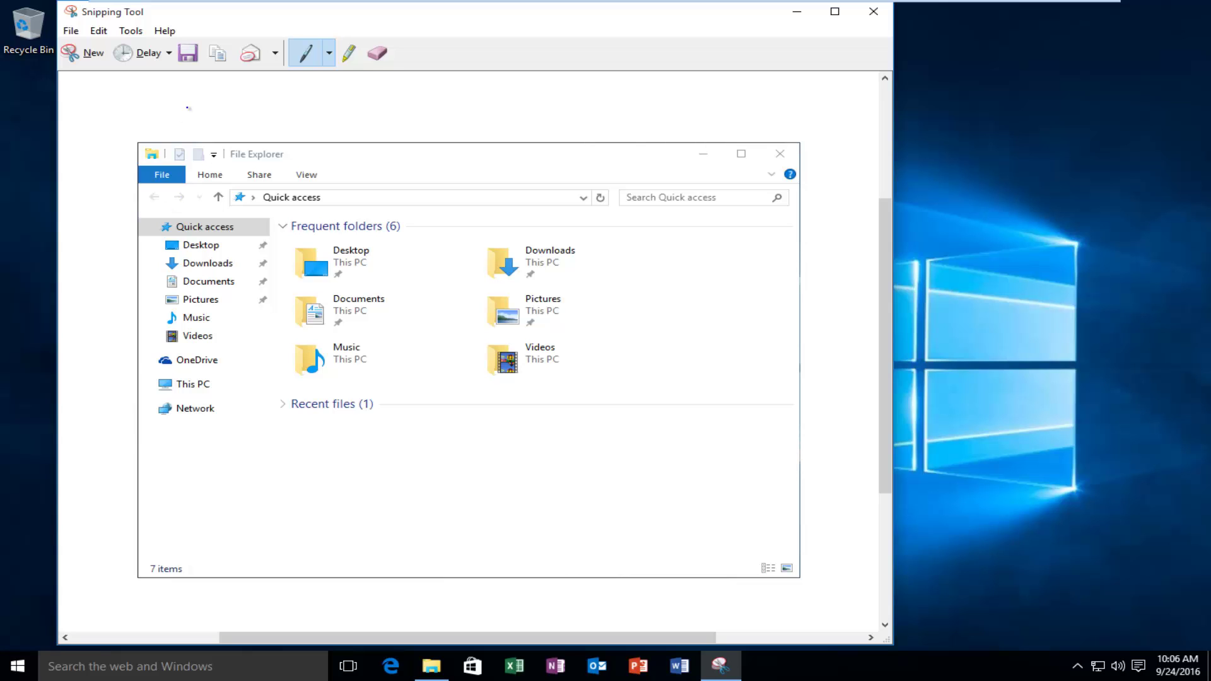
- Retake the Explorer window snip, then take a Full-screen Snip
{"action": "left_click", "coordinate": [82, 53]}
{"action": "left_click", "coordinate": [778, 157]}
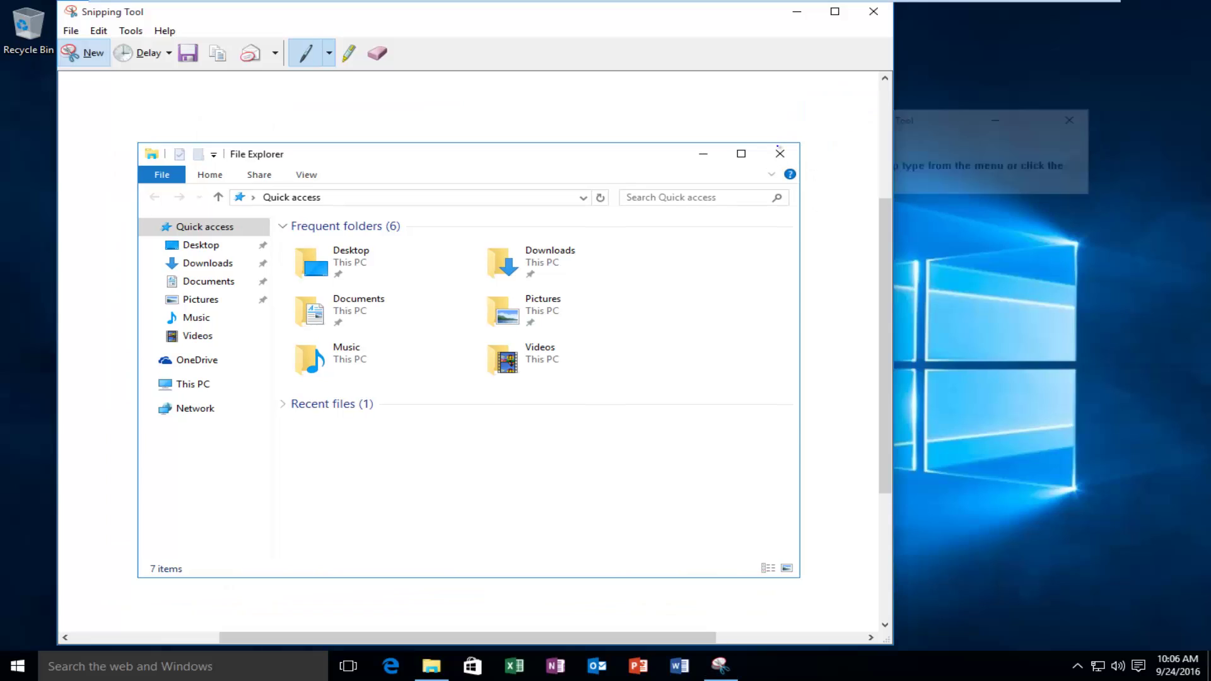
{"action": "left_click", "coordinate": [88, 54]}
{"action": "left_click", "coordinate": [891, 145]}
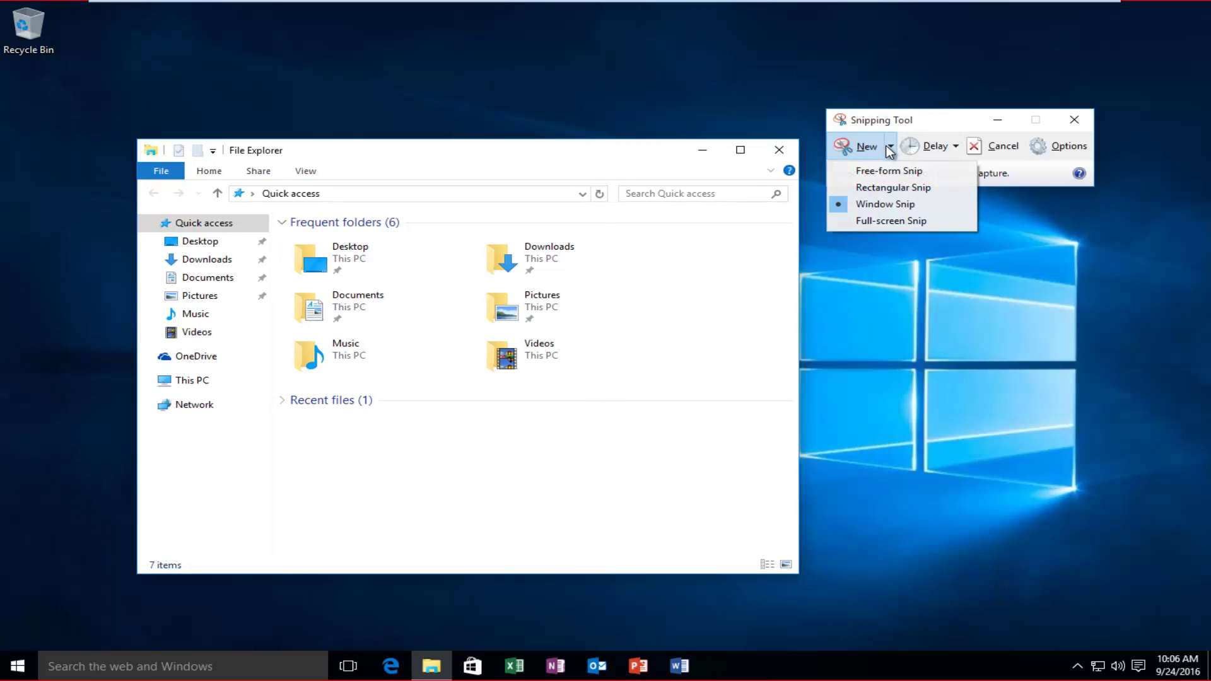
{"action": "left_click", "coordinate": [855, 221]}
- Scroll through the full-screen capture, then close the editor without saving
{"action": "scroll", "coordinate": [497, 404], "scroll_direction": "down", "scroll_amount": 5}
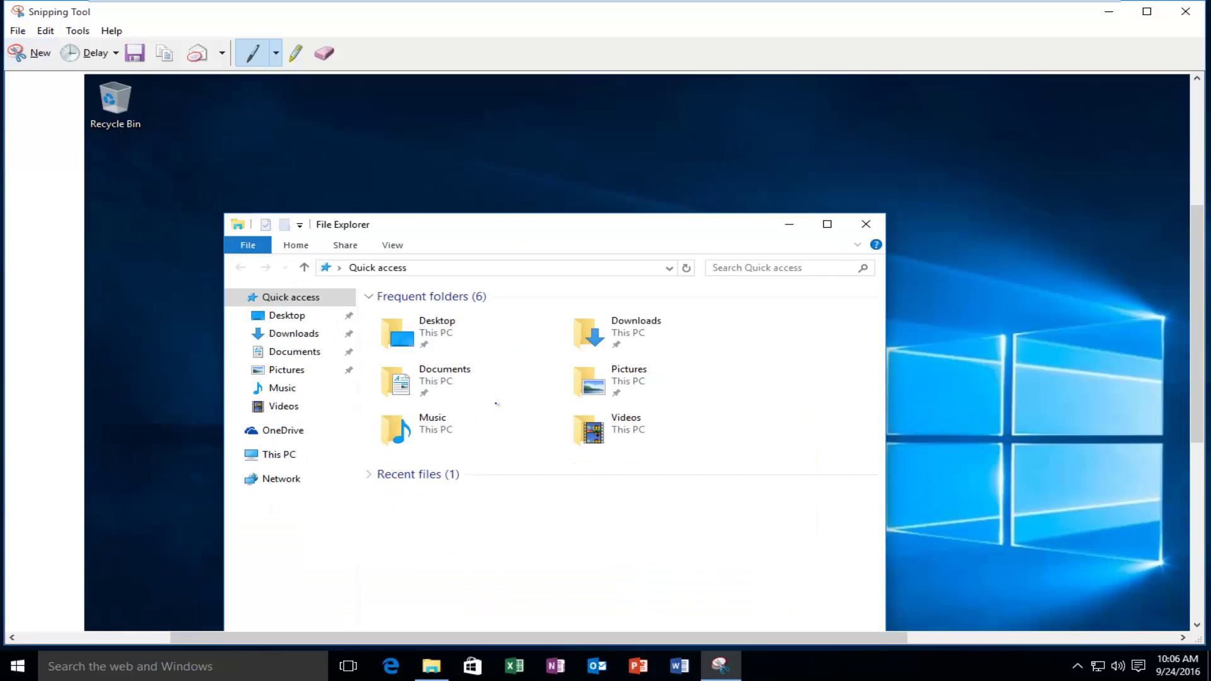
{"action": "scroll", "coordinate": [497, 405], "scroll_direction": "up", "scroll_amount": 3}
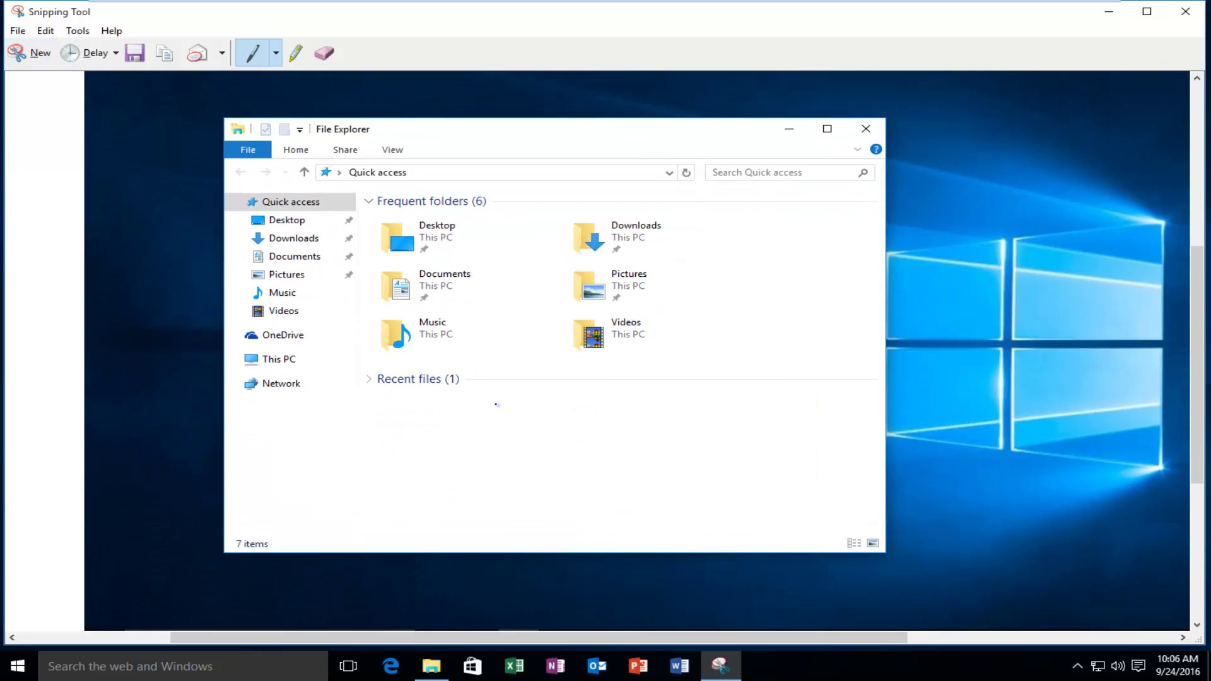
{"action": "scroll", "coordinate": [497, 405], "scroll_direction": "up", "scroll_amount": 4}
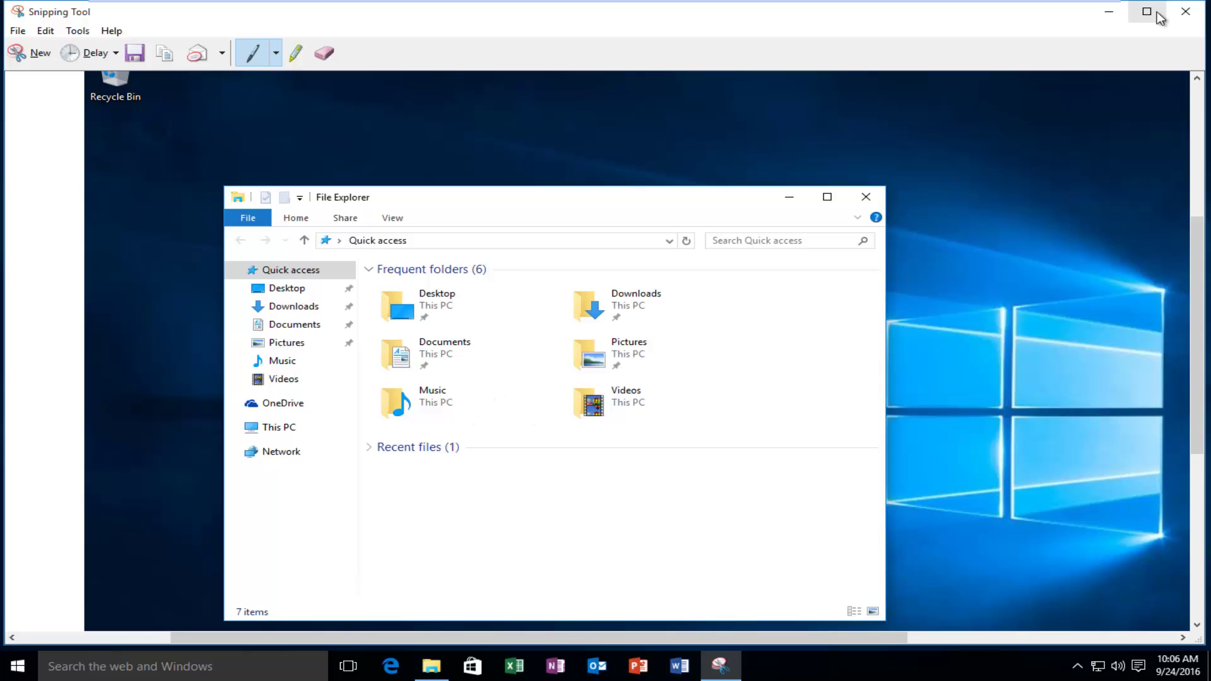
{"action": "left_click", "coordinate": [1186, 11]}
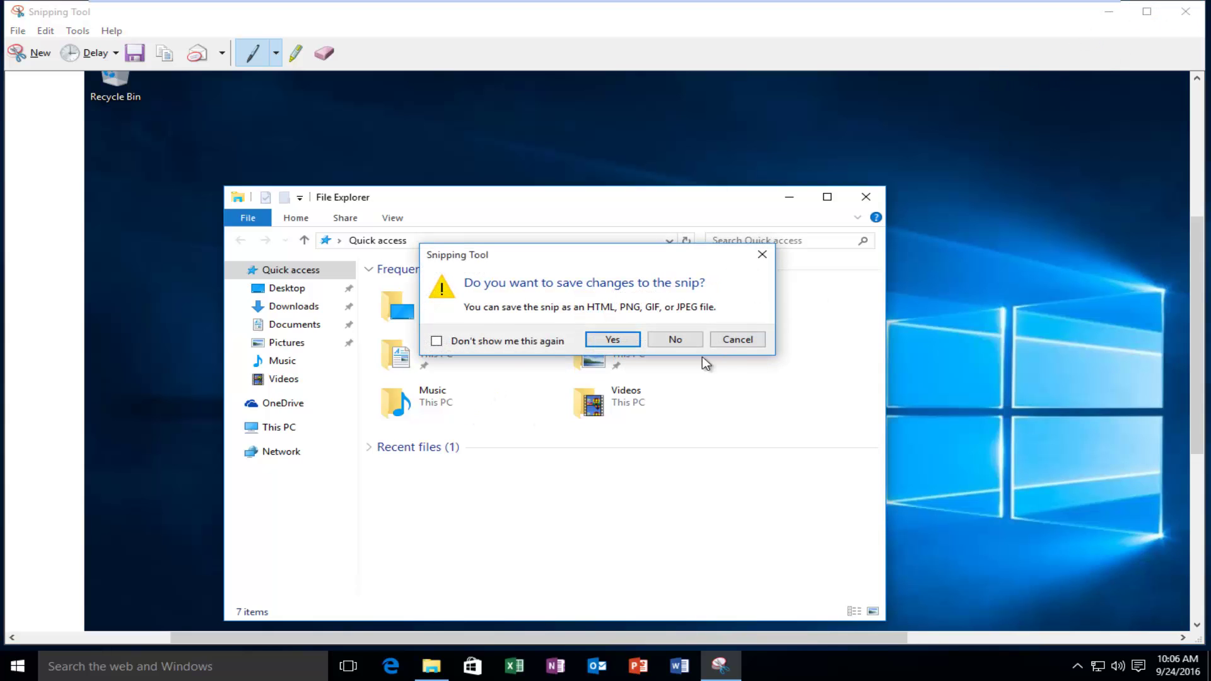
{"action": "left_click", "coordinate": [682, 342]}
- Close File Explorer and relaunch Snipping Tool by searching 'snipping'
{"action": "left_click", "coordinate": [779, 150]}
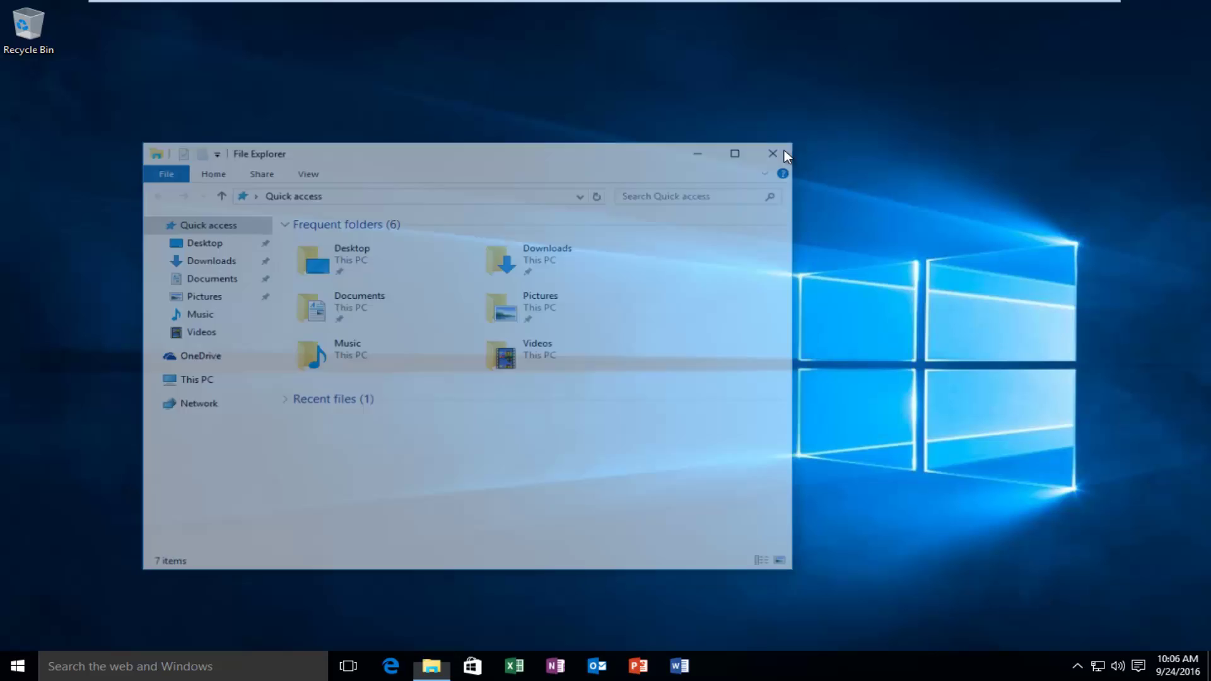
{"action": "key", "text": "super"}
{"action": "type", "text": "snipping"}
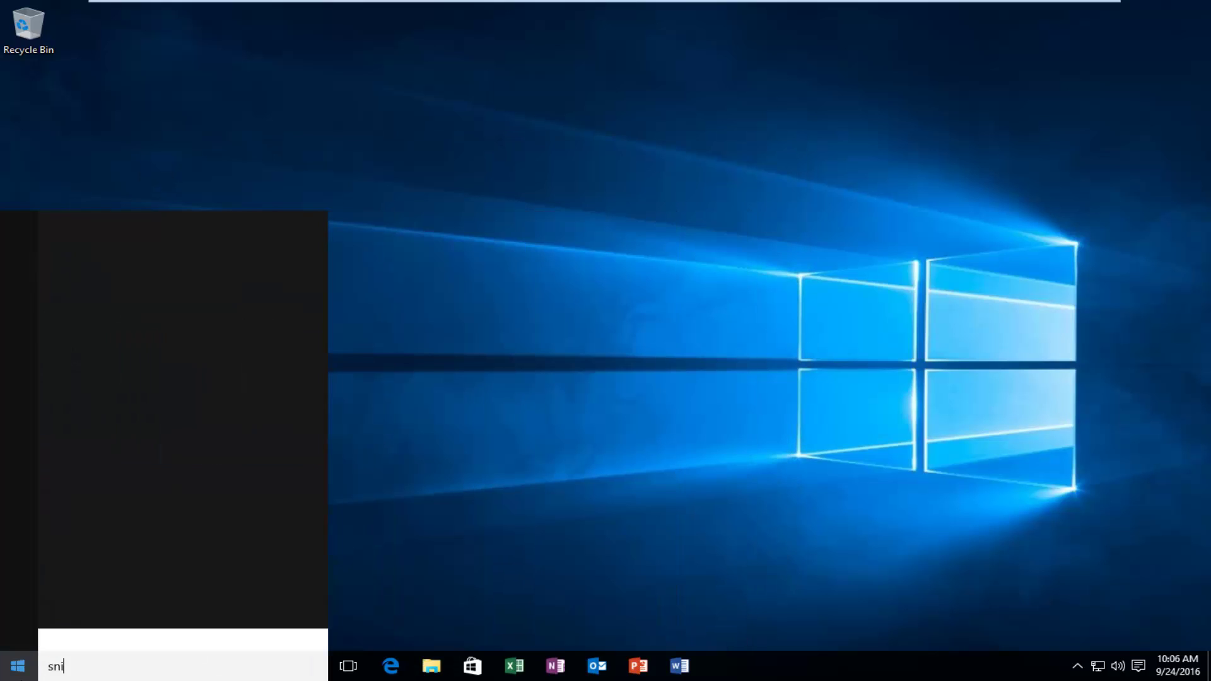
{"action": "left_click", "coordinate": [100, 290]}
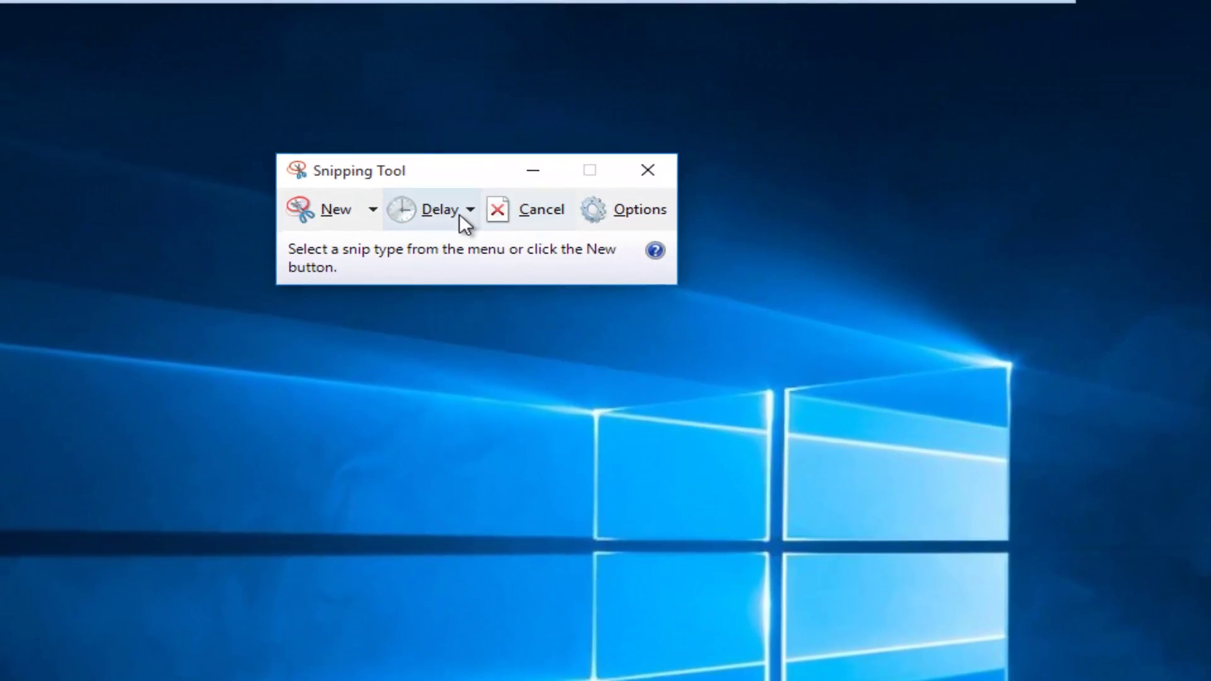
- Set a 3-second delay, start and cancel a delayed snip, then open Options
{"action": "left_click", "coordinate": [956, 147]}
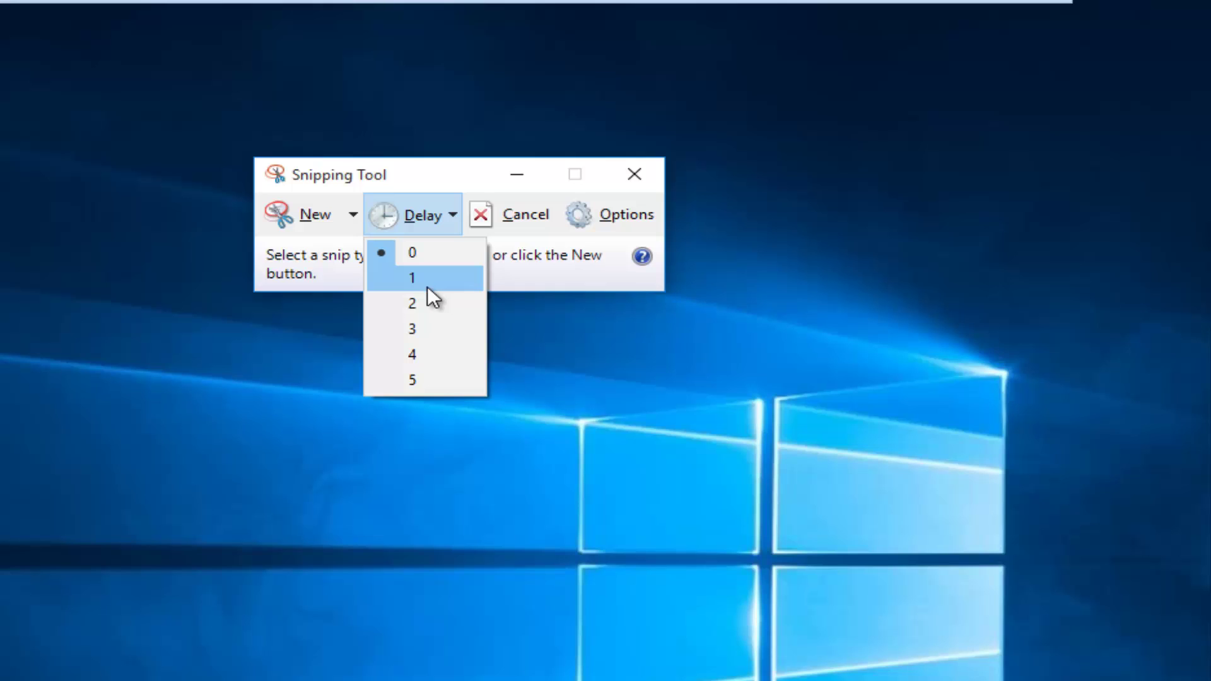
{"action": "left_click", "coordinate": [402, 330]}
{"action": "left_click", "coordinate": [312, 217]}
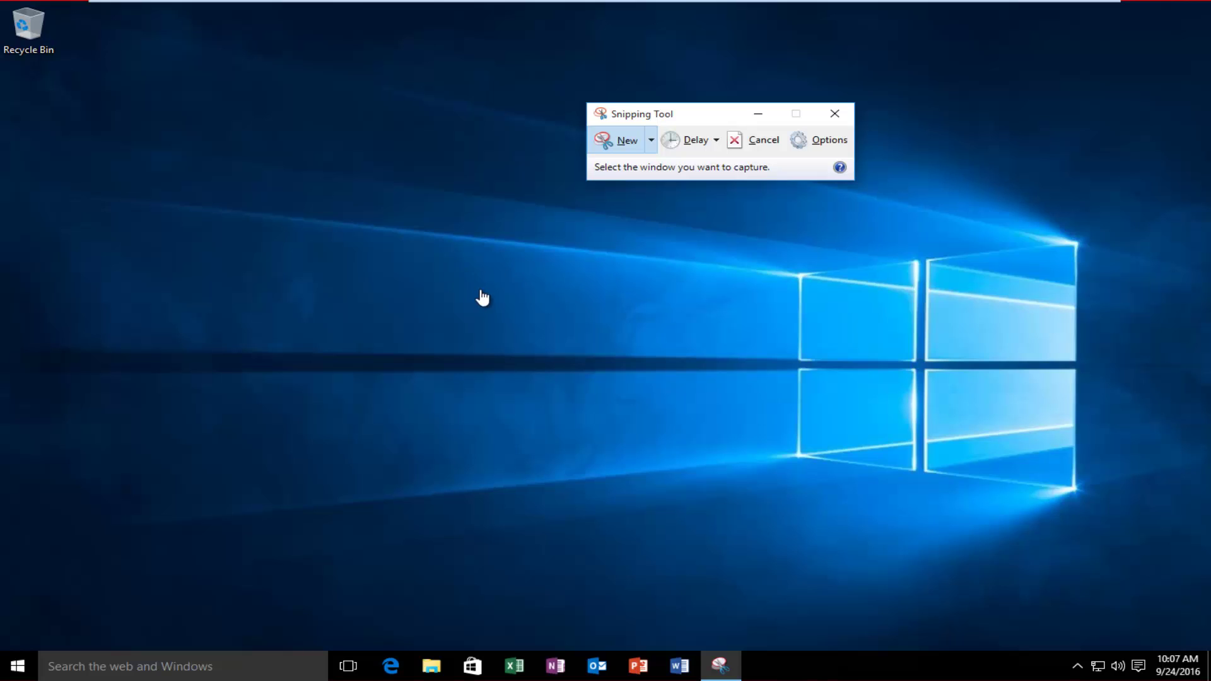
{"action": "left_click", "coordinate": [757, 140]}
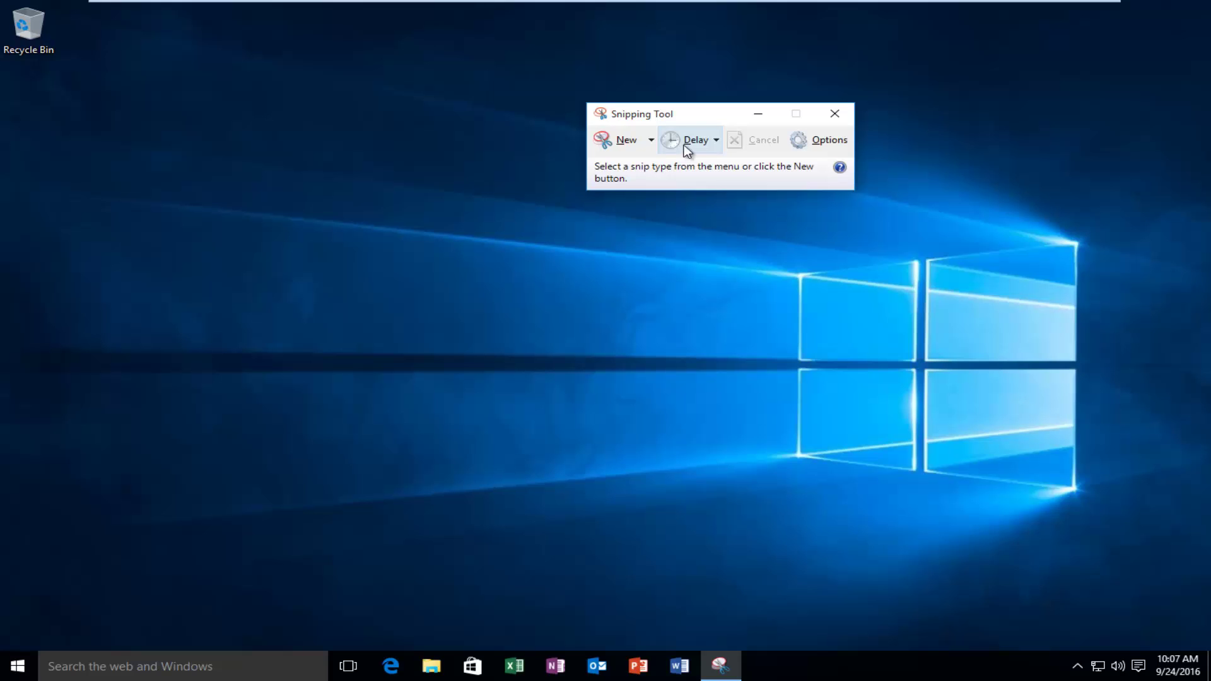
{"action": "left_click", "coordinate": [813, 142]}
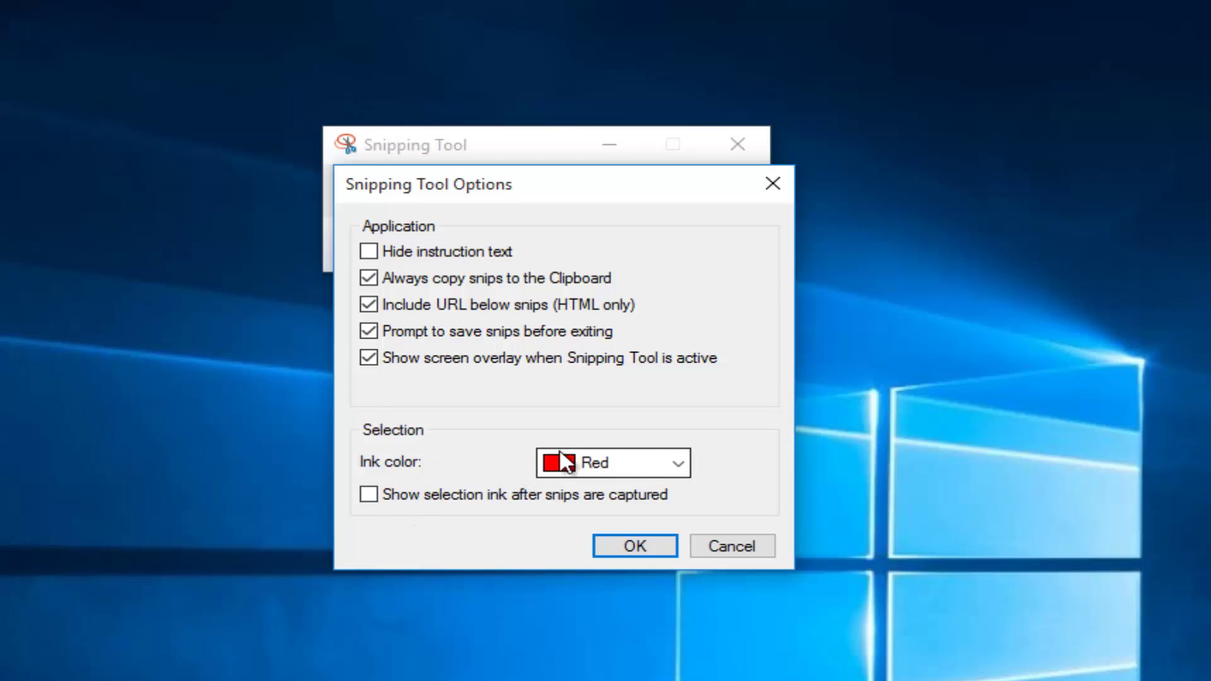
- Keep Red as the ink colour in Snipping Tool Options and confirm with OK
{"action": "left_click", "coordinate": [675, 465]}
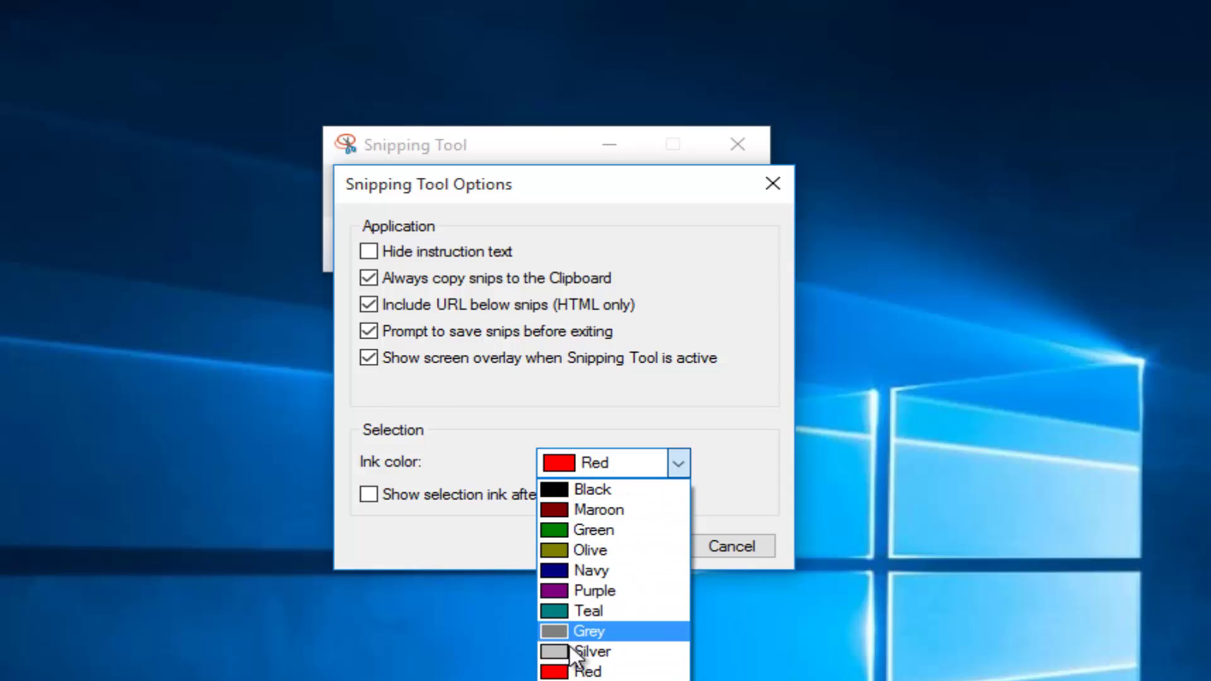
{"action": "left_click", "coordinate": [528, 454]}
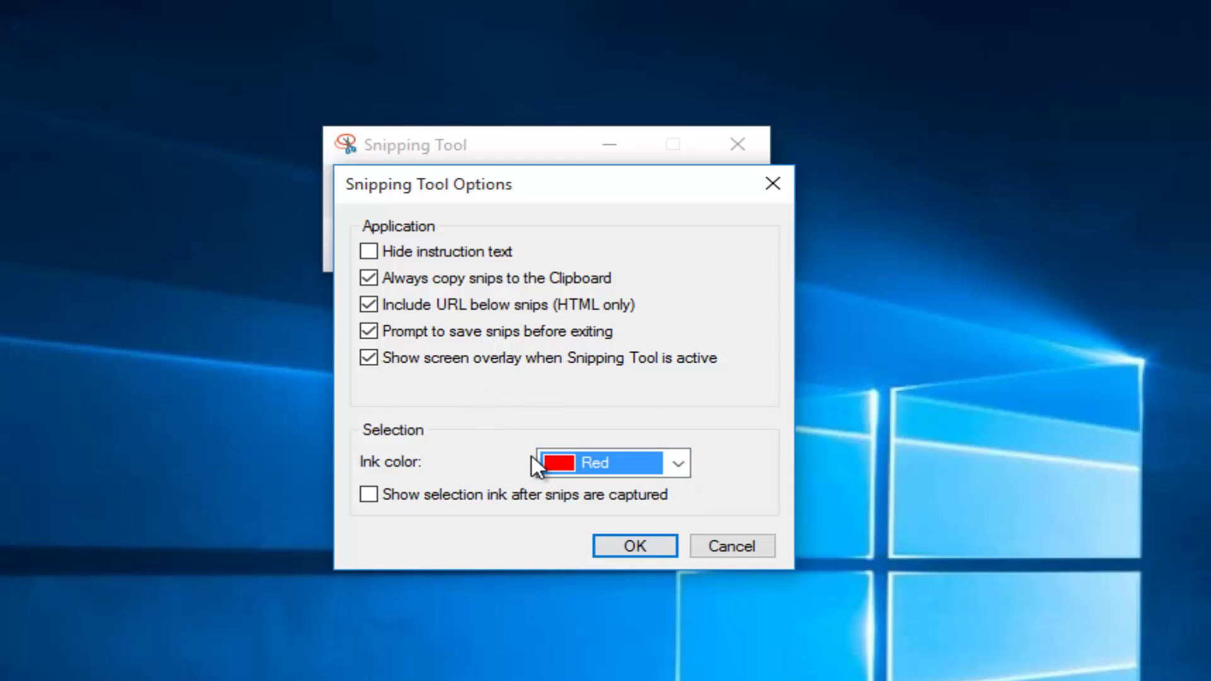
{"action": "left_click", "coordinate": [572, 468]}
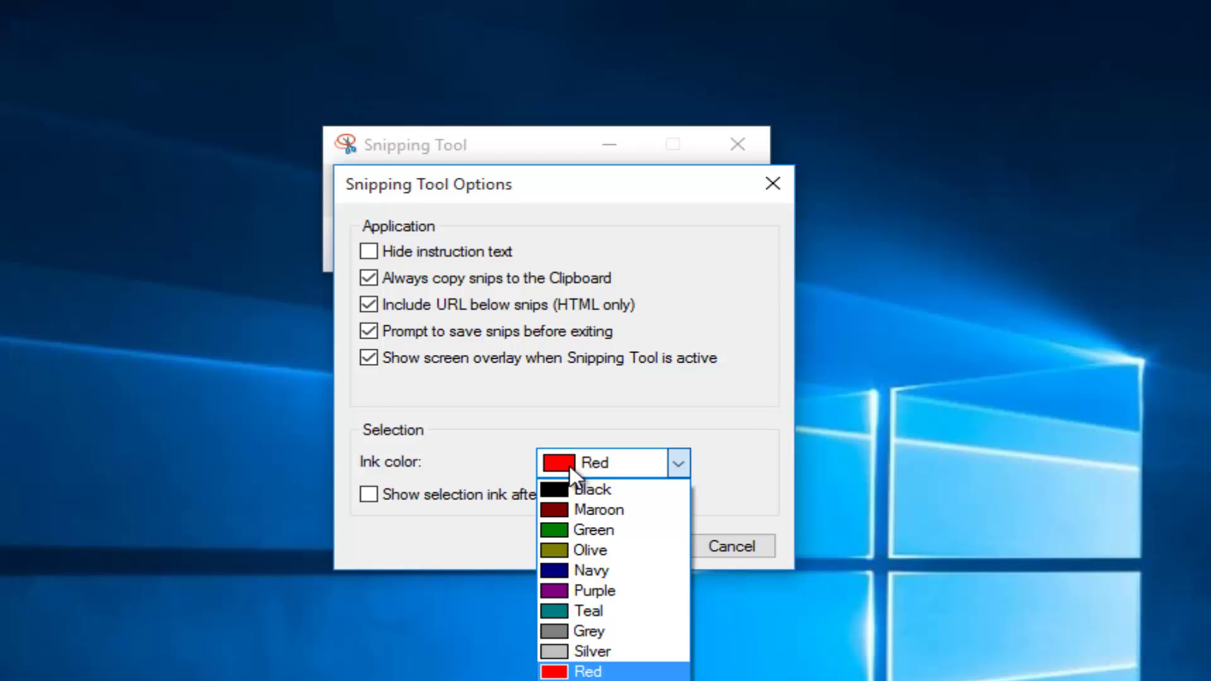
{"action": "left_click", "coordinate": [454, 421]}
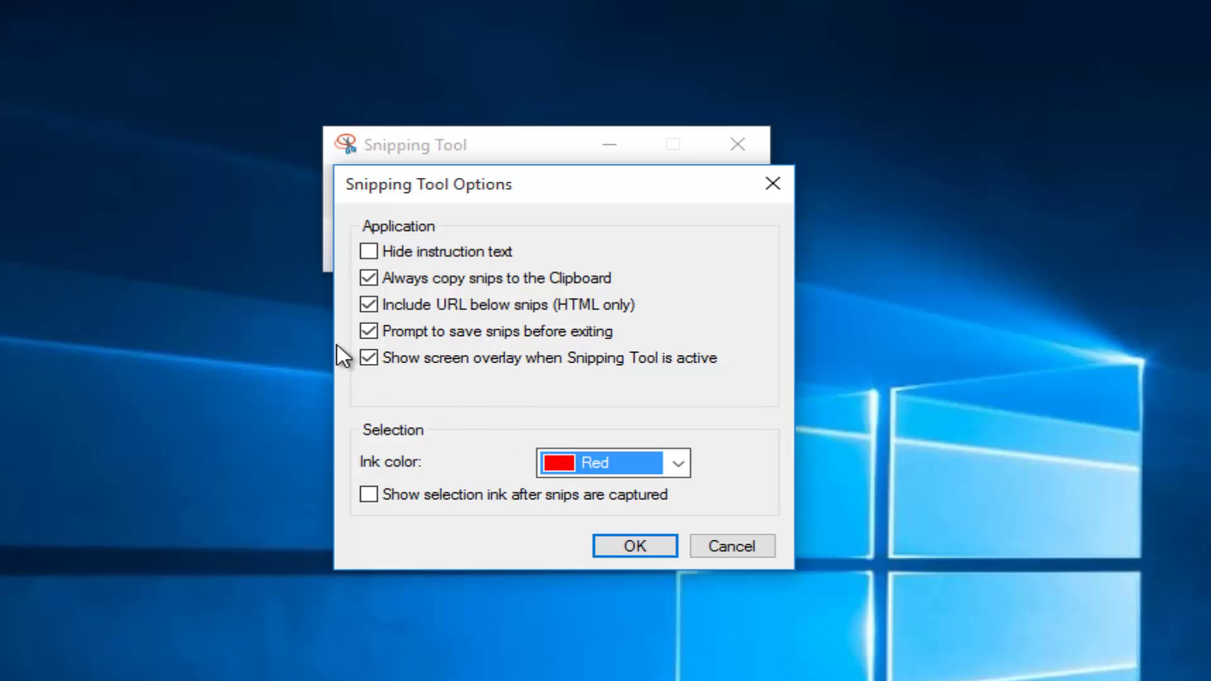
{"action": "left_click", "coordinate": [774, 184]}
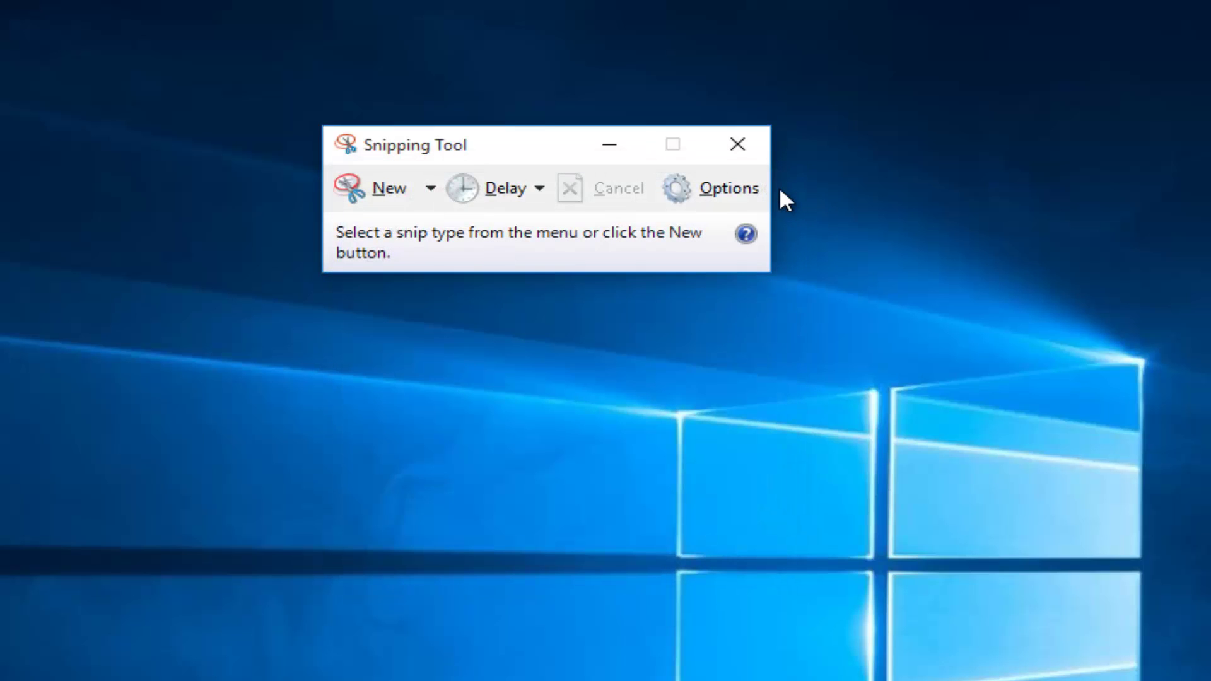
- Take a large Rectangular Snip of the desktop wallpaper
{"action": "left_click", "coordinate": [388, 186]}
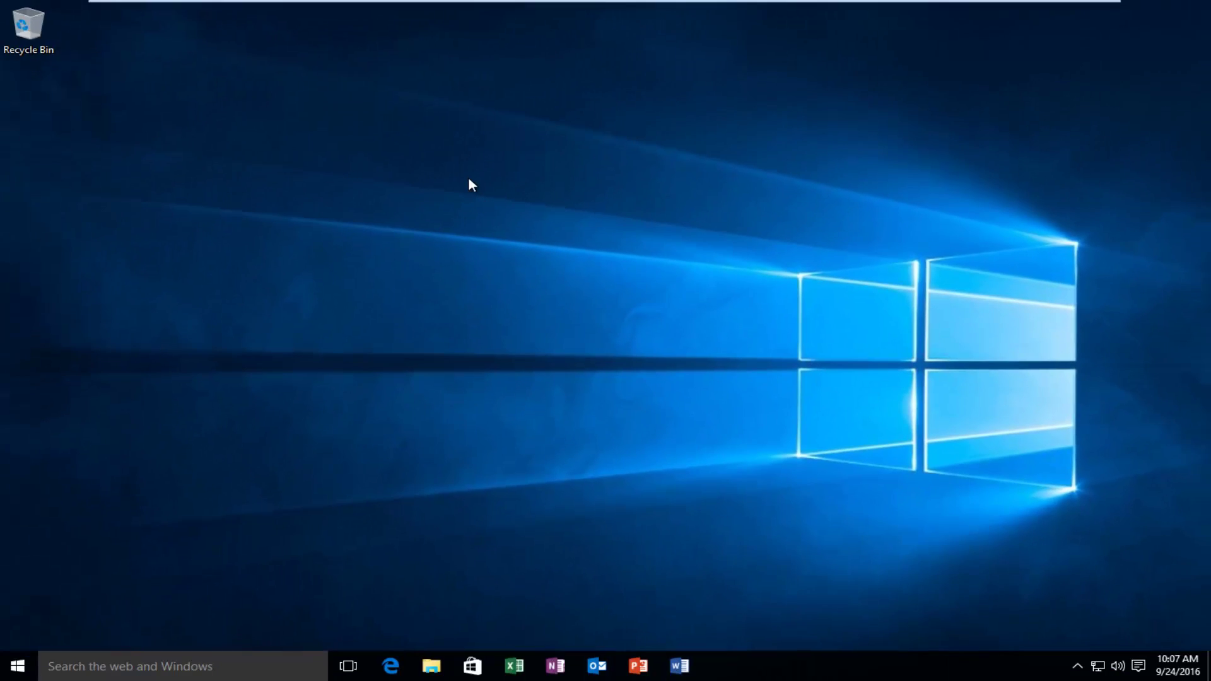
{"action": "left_click", "coordinate": [652, 139]}
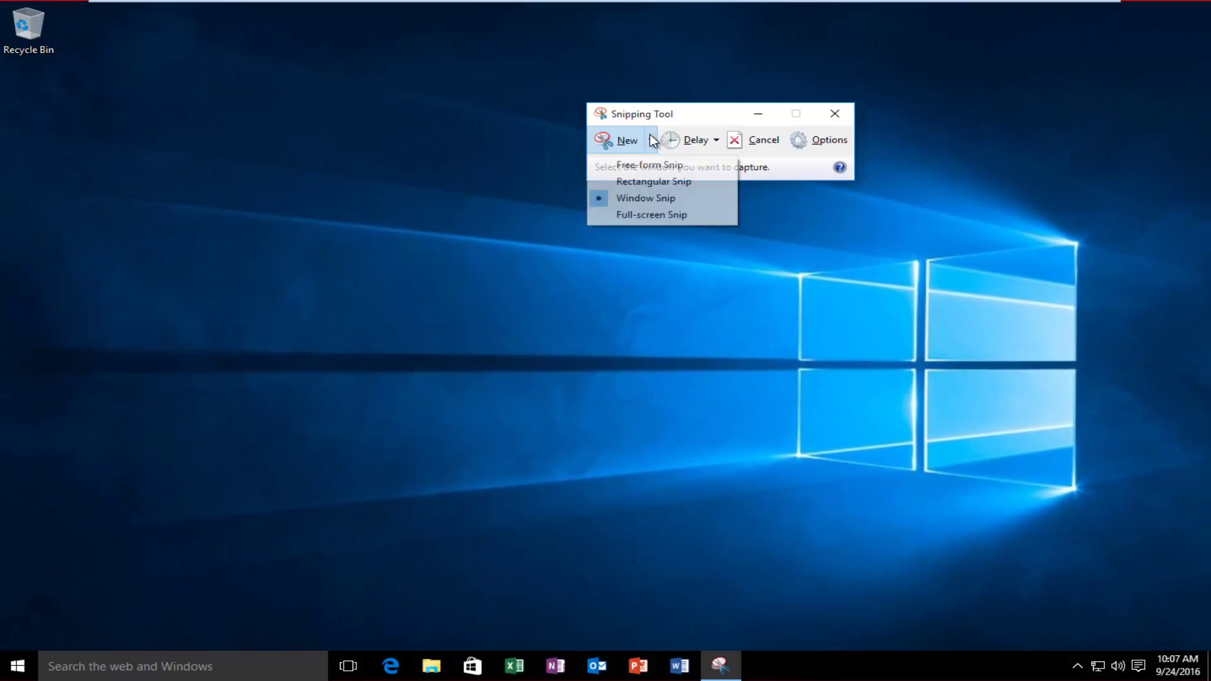
{"action": "left_click", "coordinate": [654, 181]}
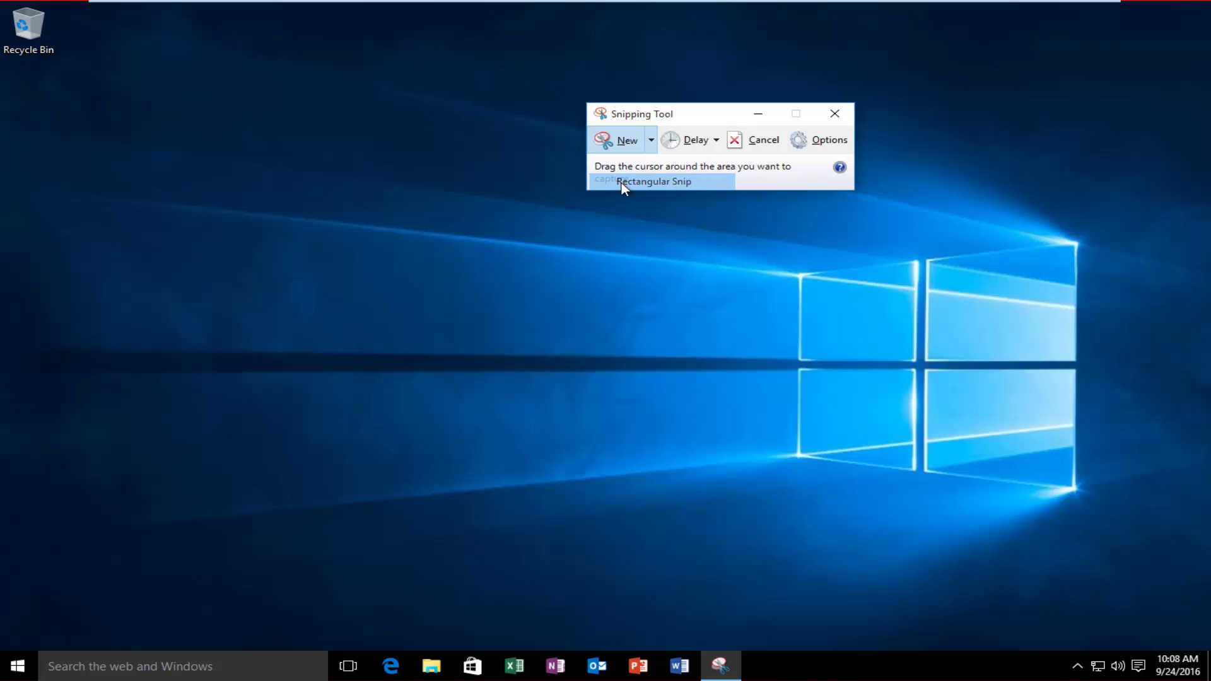
{"action": "left_click_drag", "start_coordinate": [135, 177], "coordinate": [828, 560]}
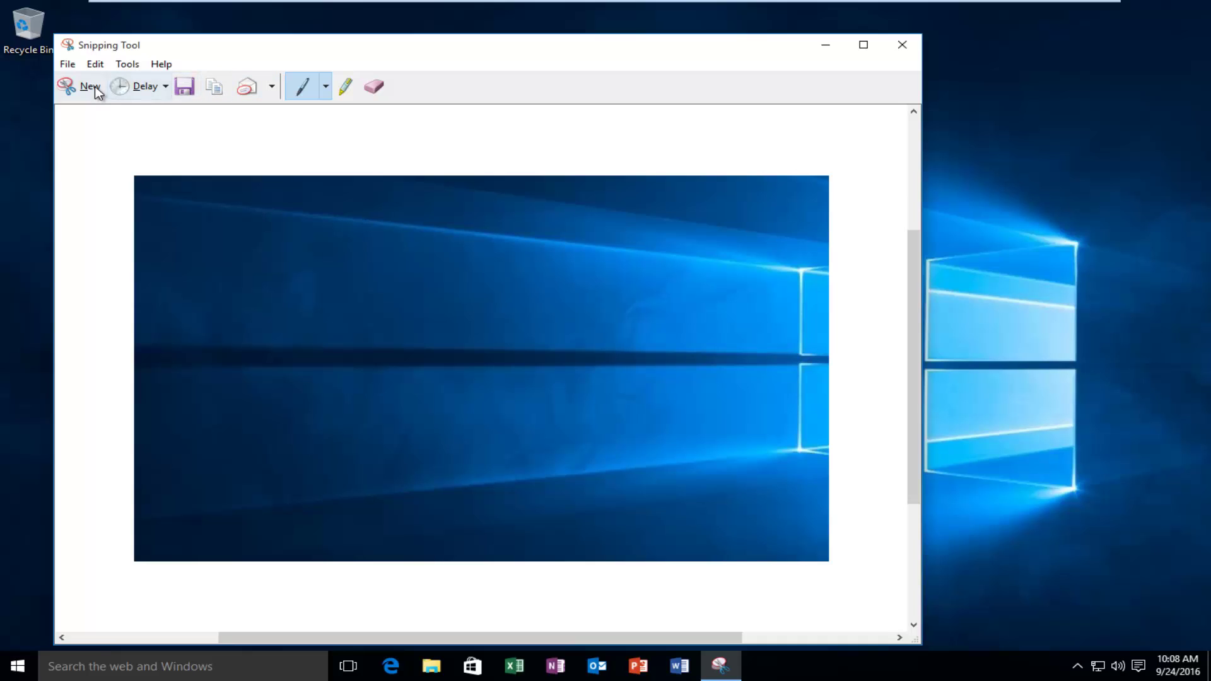
{"action": "left_click", "coordinate": [184, 88]}
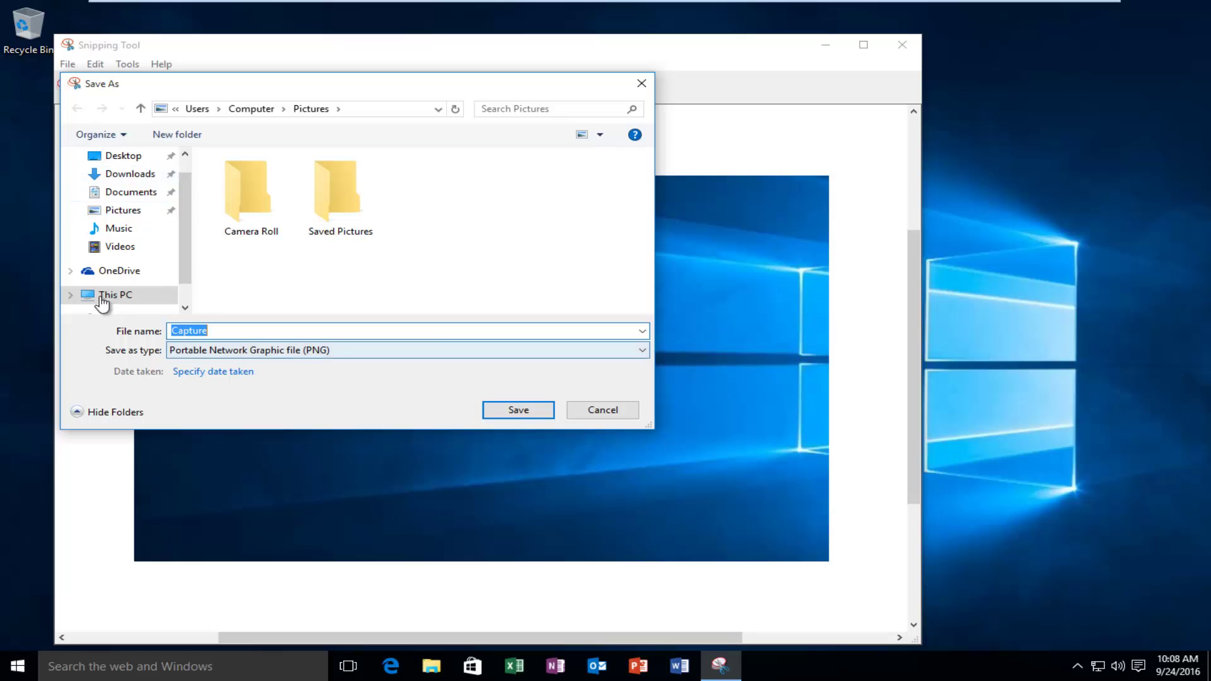
{"action": "left_click", "coordinate": [597, 413]}
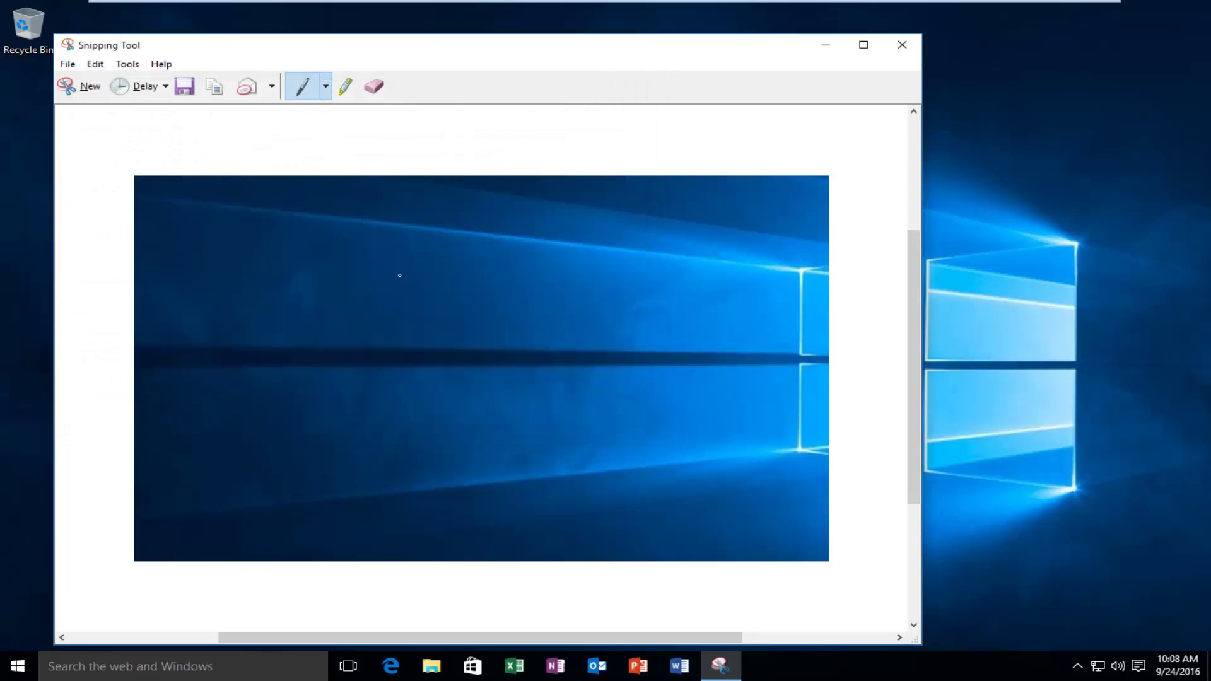
{"action": "left_click", "coordinate": [219, 86]}
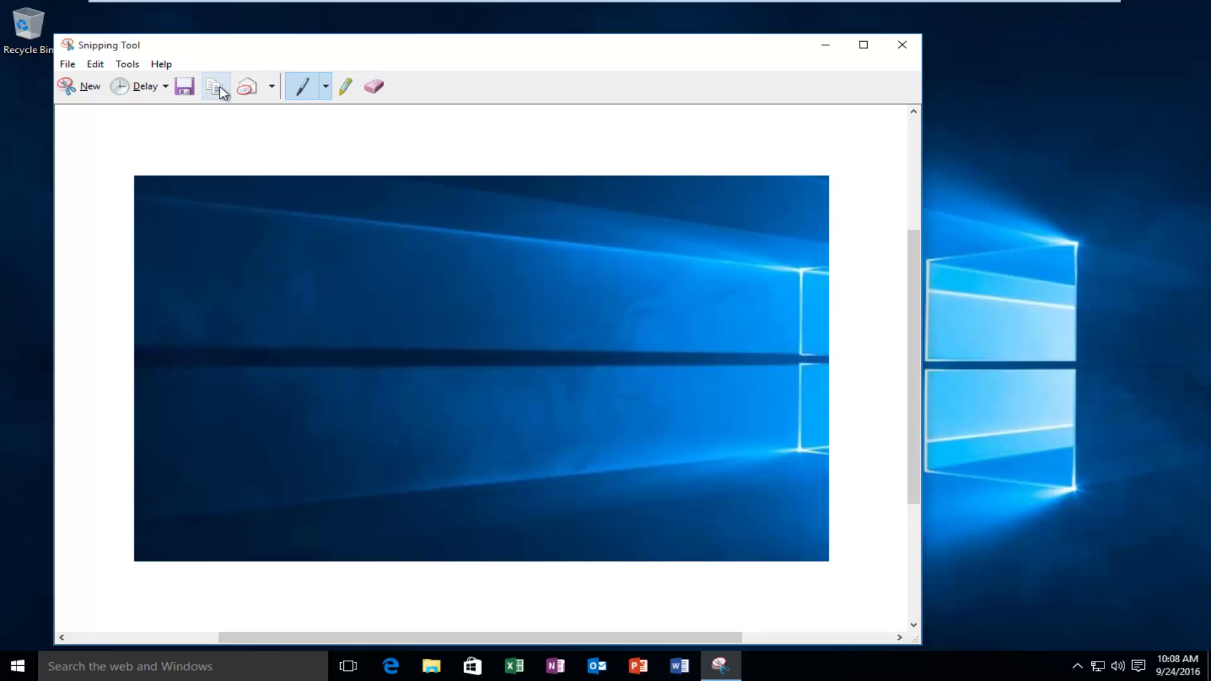
{"action": "left_click", "coordinate": [270, 92]}
- Draw a blue line at the snip's upper left; review custom pen settings, keeping medium point and chisel tip
{"action": "left_click_drag", "start_coordinate": [172, 139], "coordinate": [230, 243]}
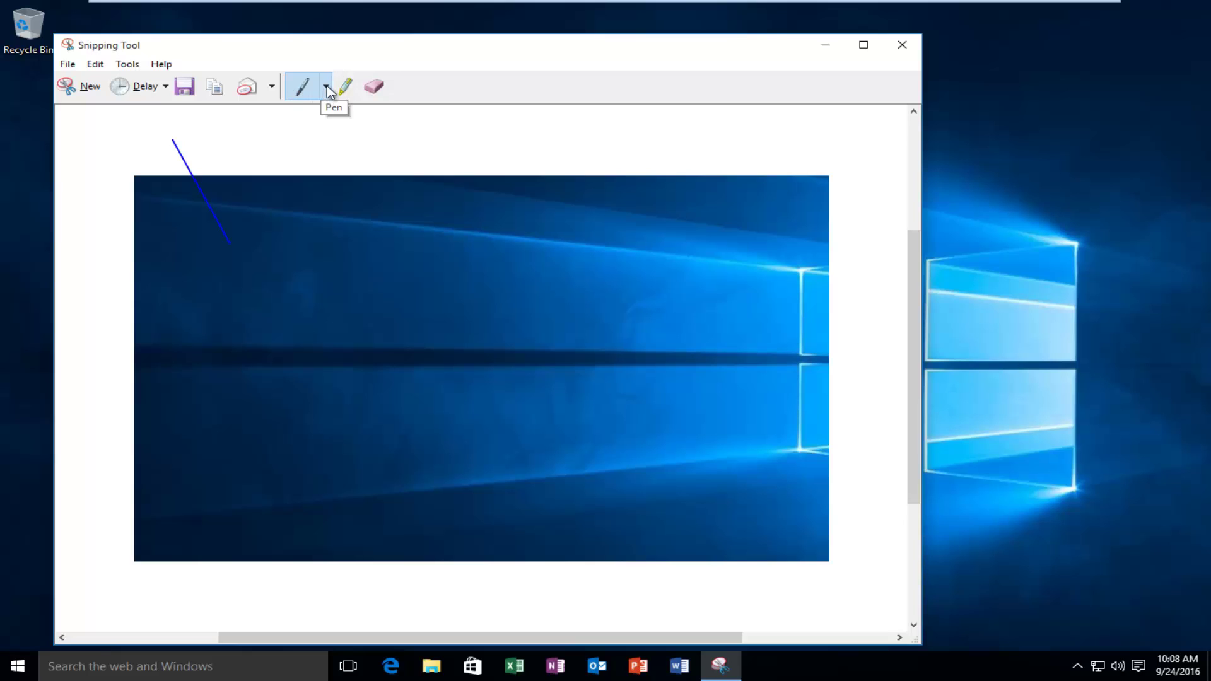
{"action": "left_click", "coordinate": [326, 89]}
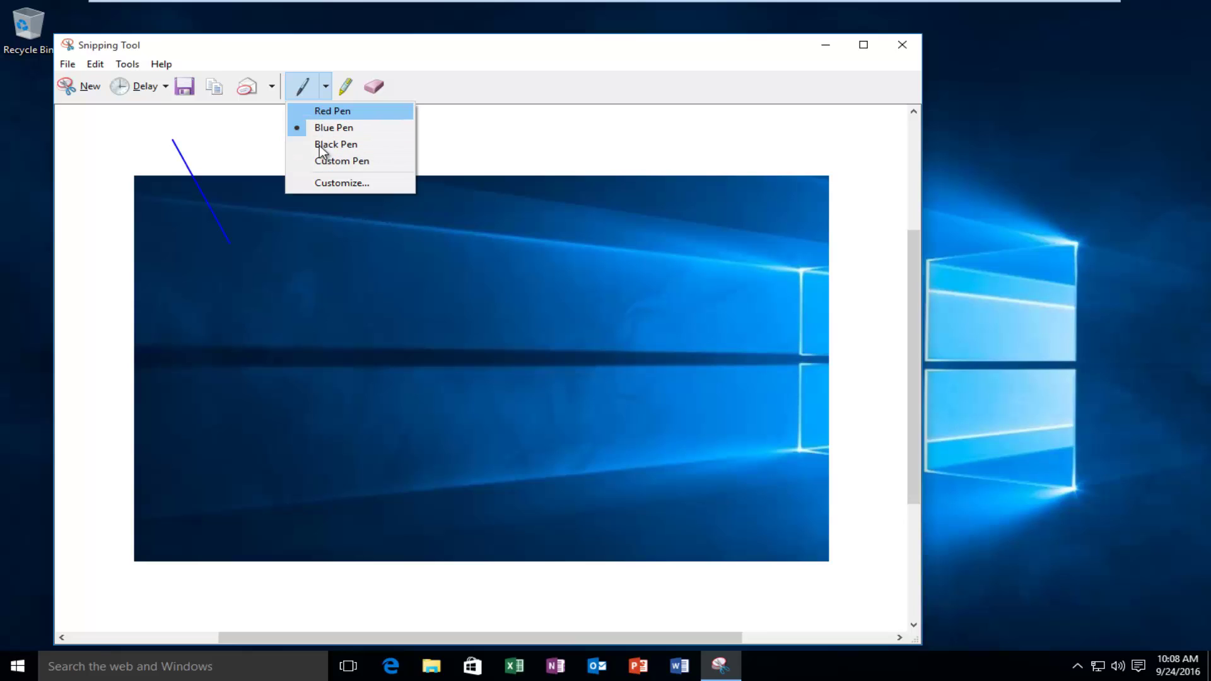
{"action": "left_click", "coordinate": [323, 182]}
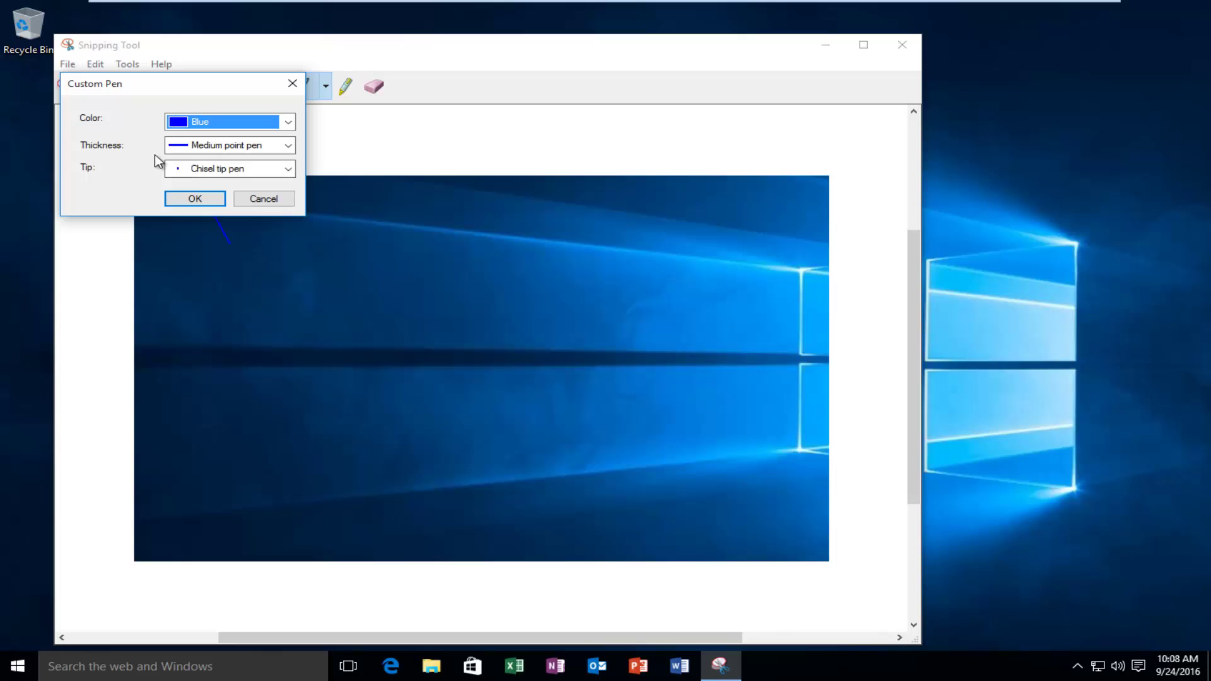
{"action": "left_click", "coordinate": [199, 148]}
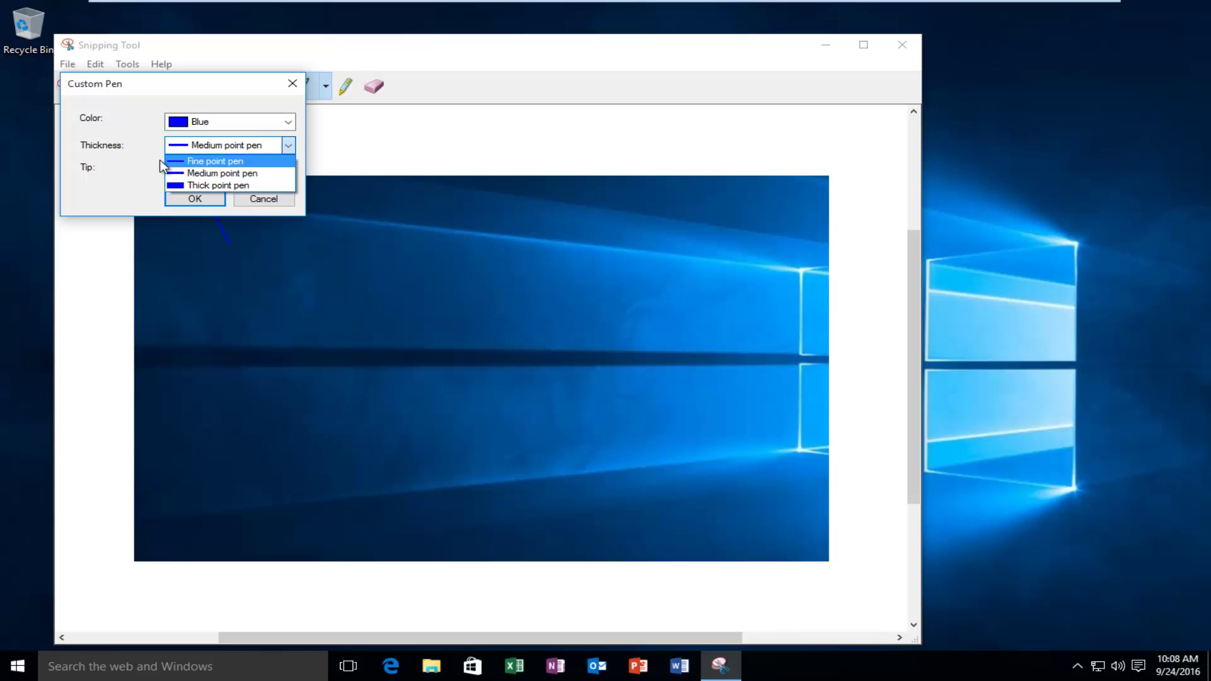
{"action": "left_click", "coordinate": [216, 174]}
{"action": "left_click", "coordinate": [214, 175]}
{"action": "left_click", "coordinate": [87, 147]}
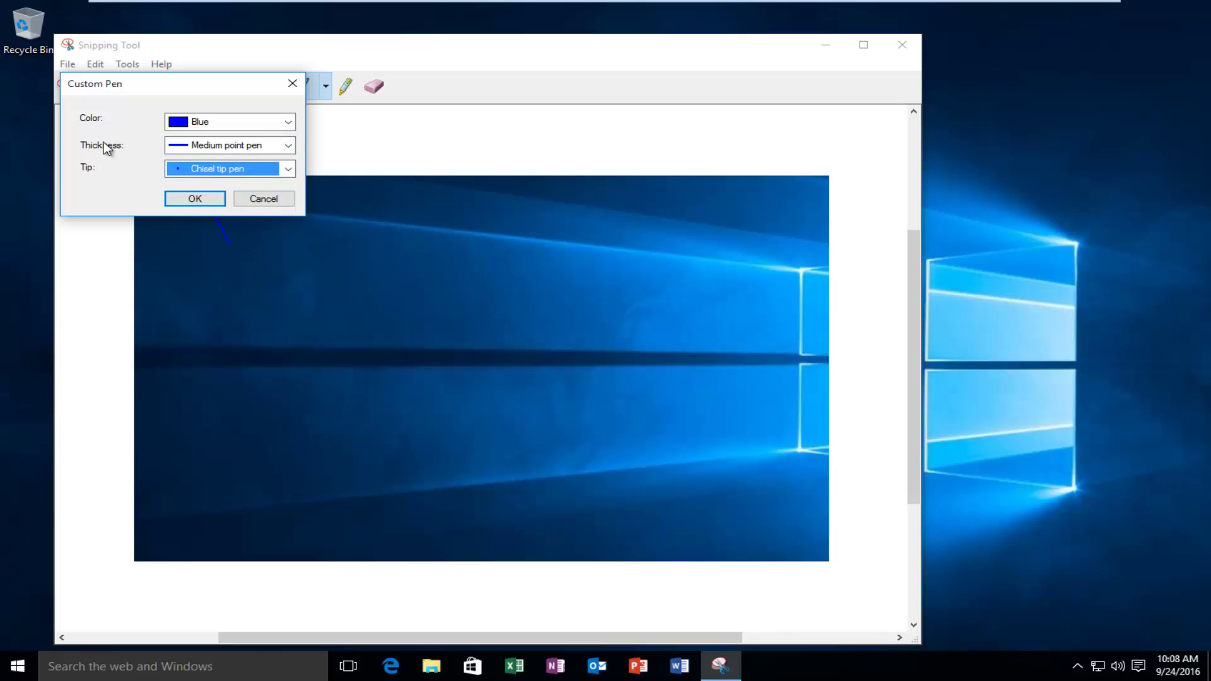
{"action": "left_click", "coordinate": [272, 201]}
- Scribble green highlight across the picture, then erase it and the blue pen line
{"action": "left_click", "coordinate": [346, 93]}
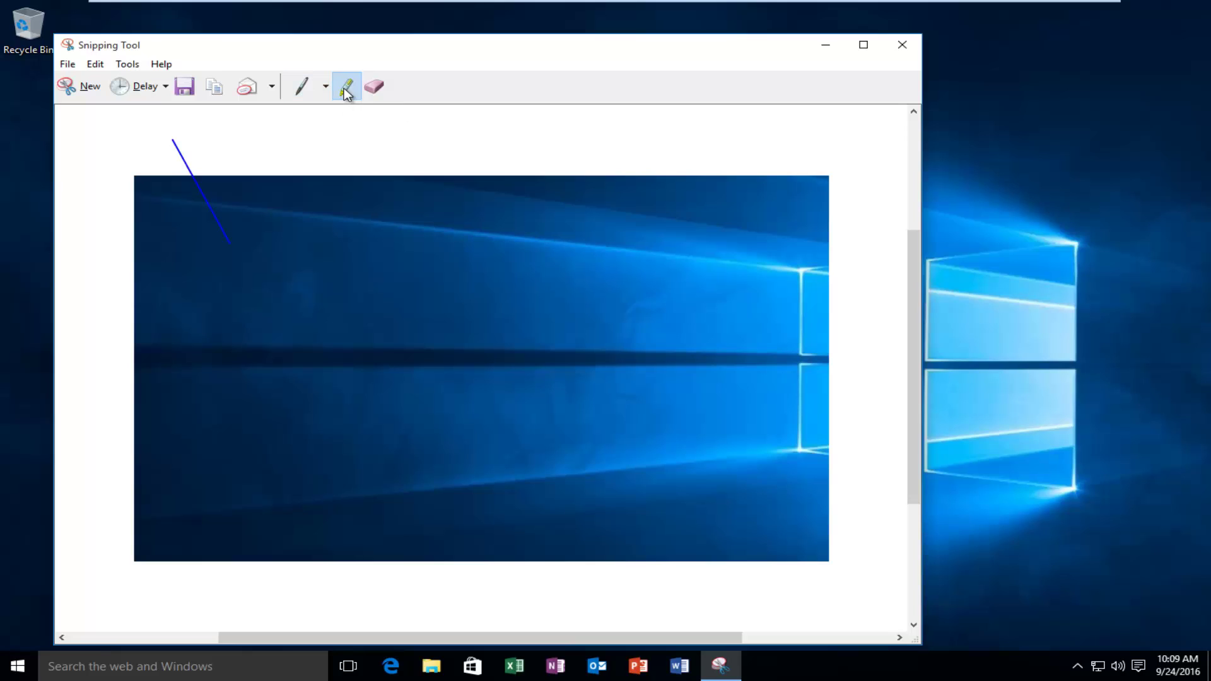
{"action": "mouse_move", "coordinate": [424, 235]}
{"action": "left_mouse_down"}
{"action": "mouse_move", "coordinate": [449, 297]}
{"action": "mouse_move", "coordinate": [250, 368]}
{"action": "mouse_move", "coordinate": [541, 410]}
{"action": "mouse_move", "coordinate": [520, 371]}
{"action": "left_mouse_up"}
{"action": "left_click", "coordinate": [375, 86]}
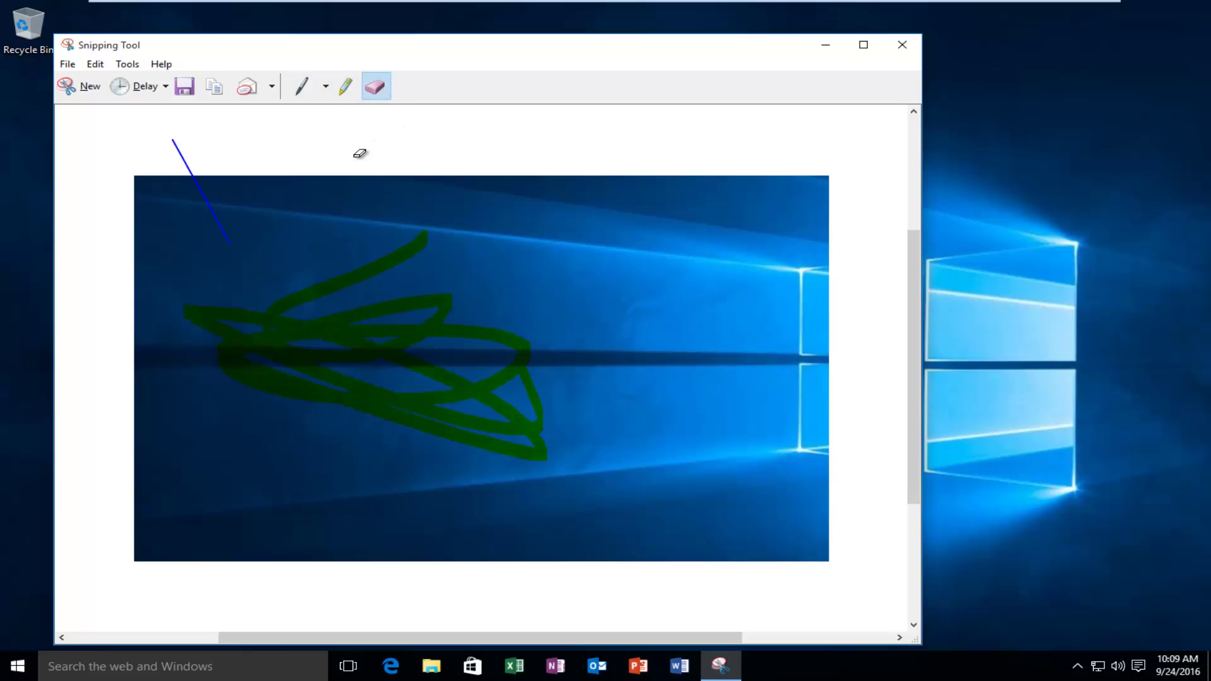
{"action": "left_click", "coordinate": [353, 276]}
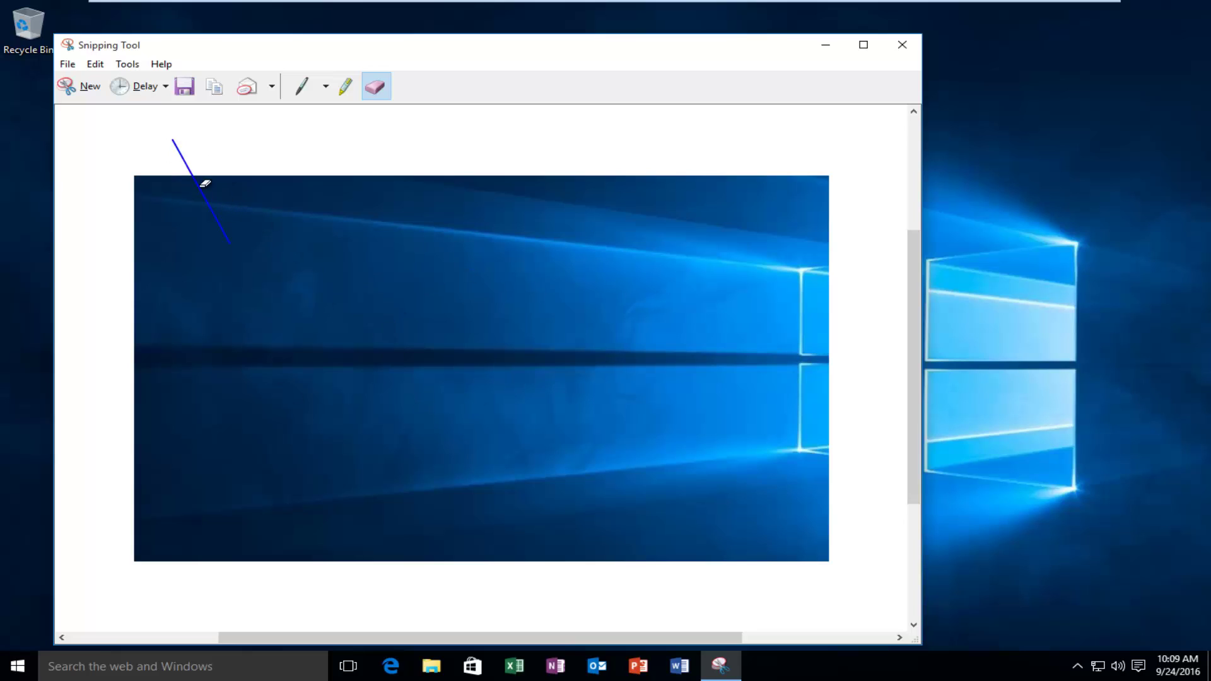
{"action": "left_click", "coordinate": [184, 156]}
- Browse the Edit and File menu commands without acting, then bring up the Tools menu
{"action": "left_click", "coordinate": [94, 65]}
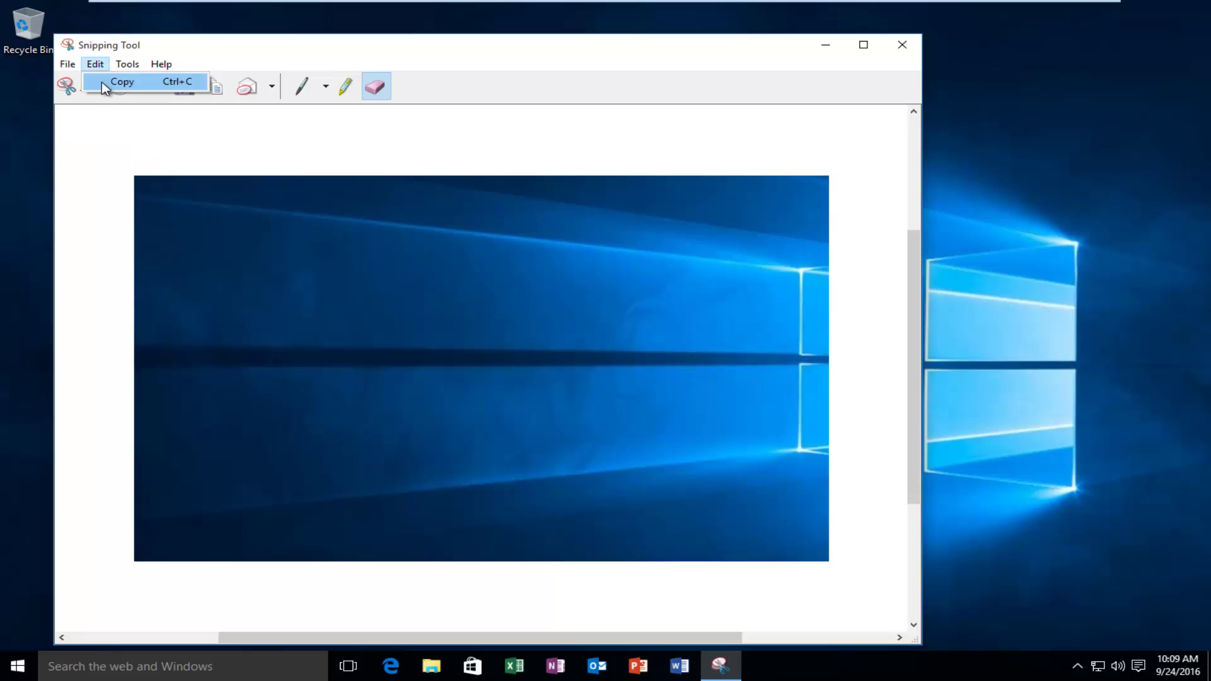
{"action": "mouse_move", "coordinate": [65, 71]}
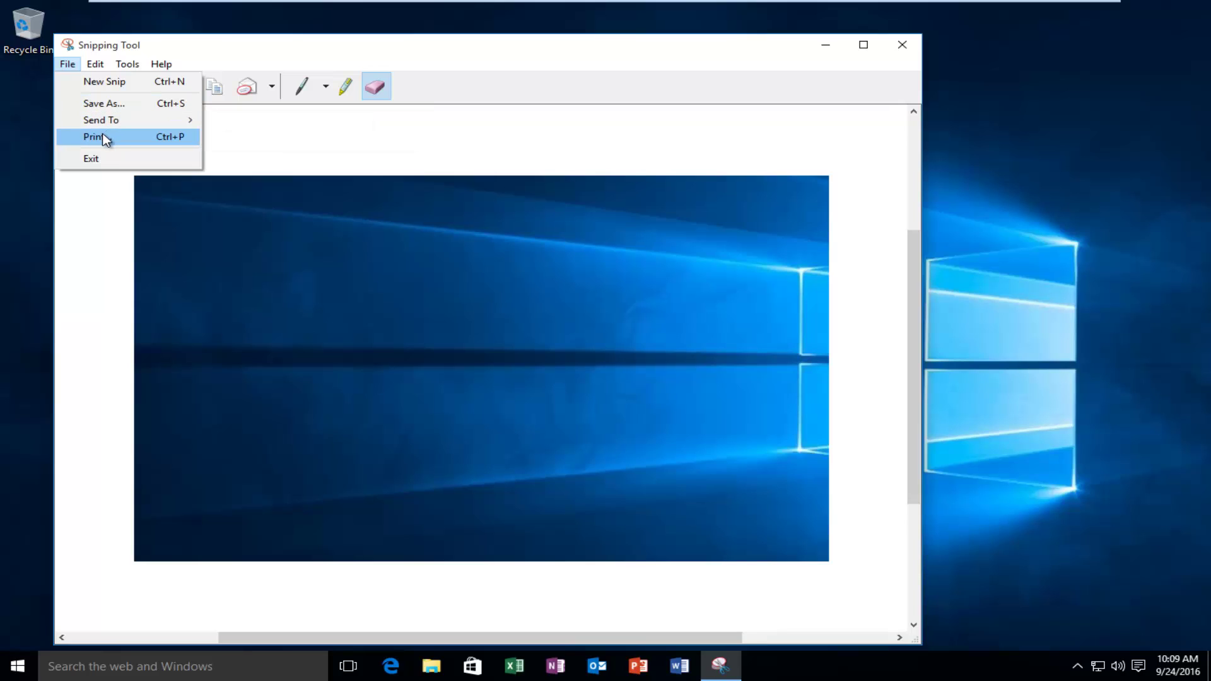
{"action": "left_click", "coordinate": [340, 85]}
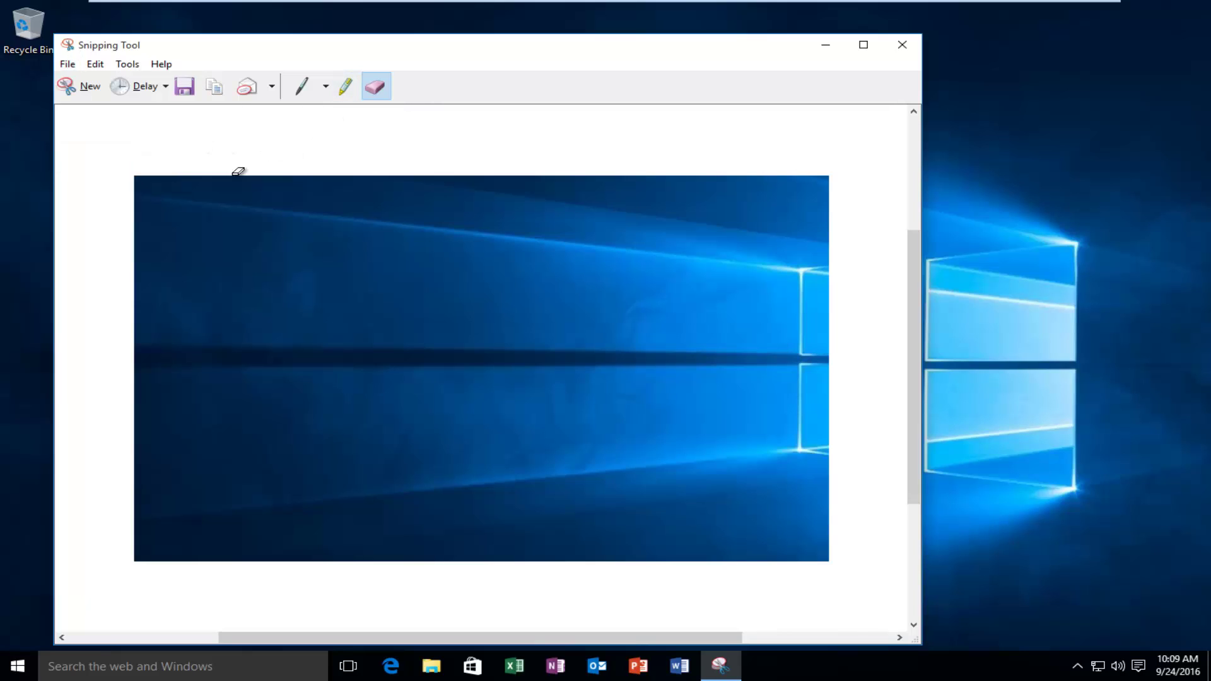
{"action": "left_click", "coordinate": [129, 64]}
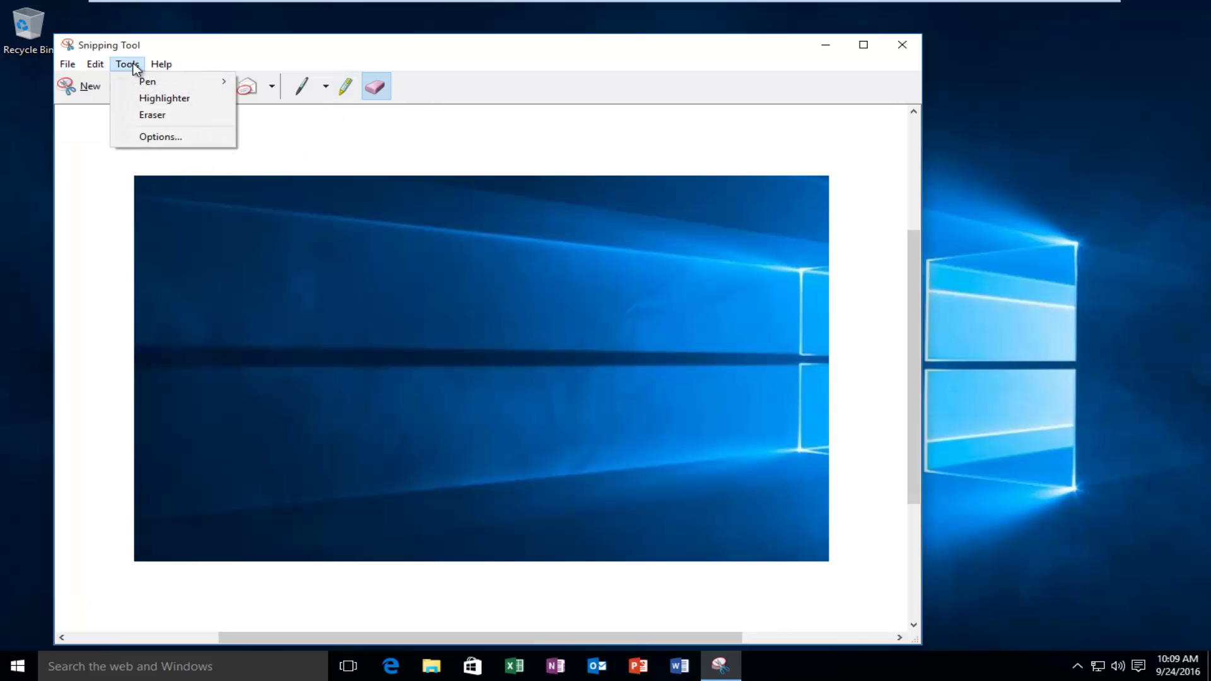
- Glance at Tools > Options, then set the custom pen to Blue, medium point, chisel tip
{"action": "left_click", "coordinate": [159, 137]}
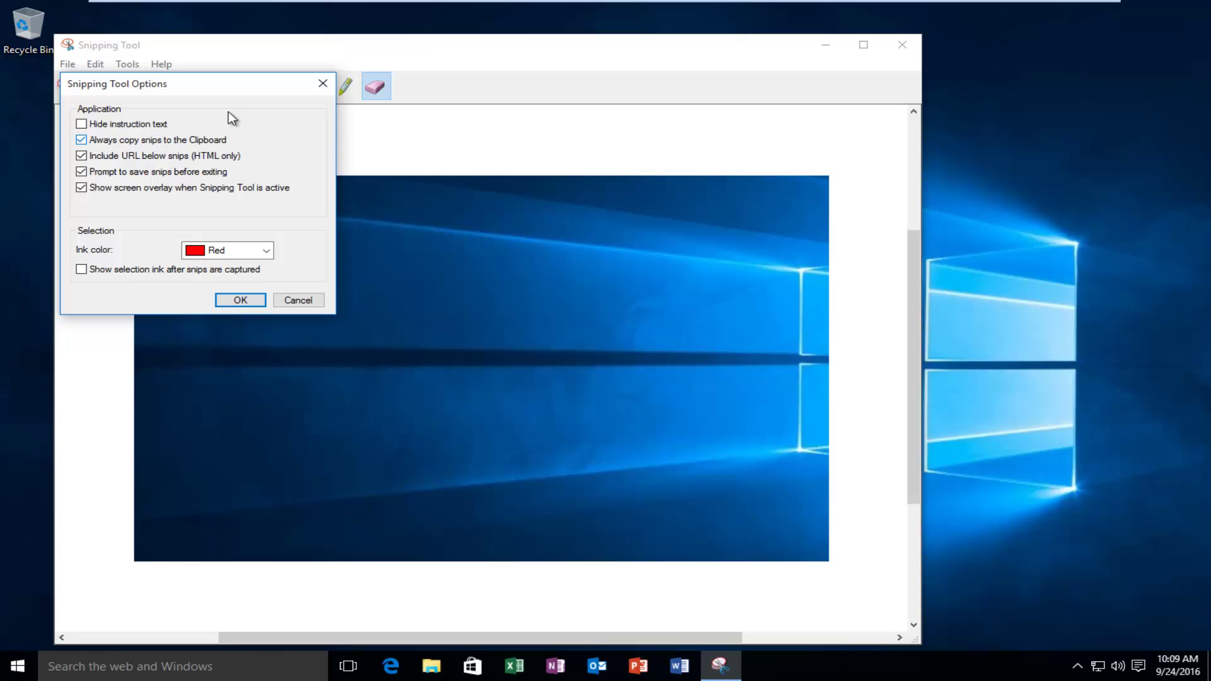
{"action": "left_click", "coordinate": [322, 83]}
{"action": "left_click", "coordinate": [324, 87]}
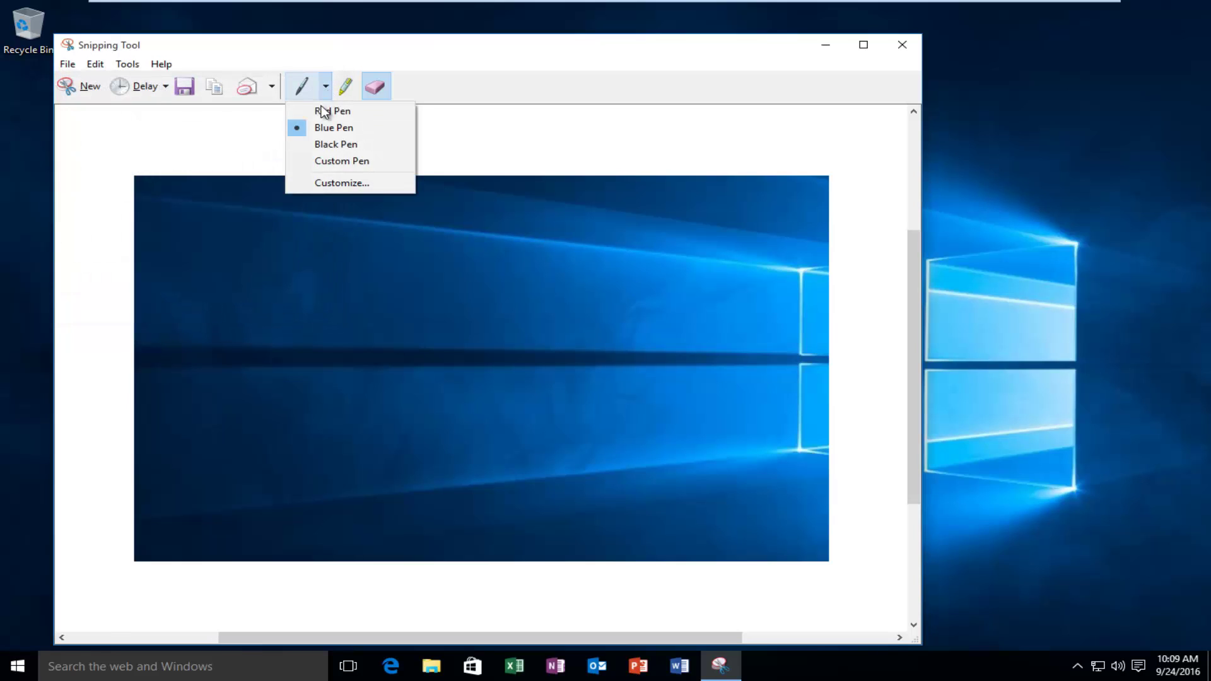
{"action": "left_click", "coordinate": [314, 185]}
{"action": "left_click", "coordinate": [197, 121]}
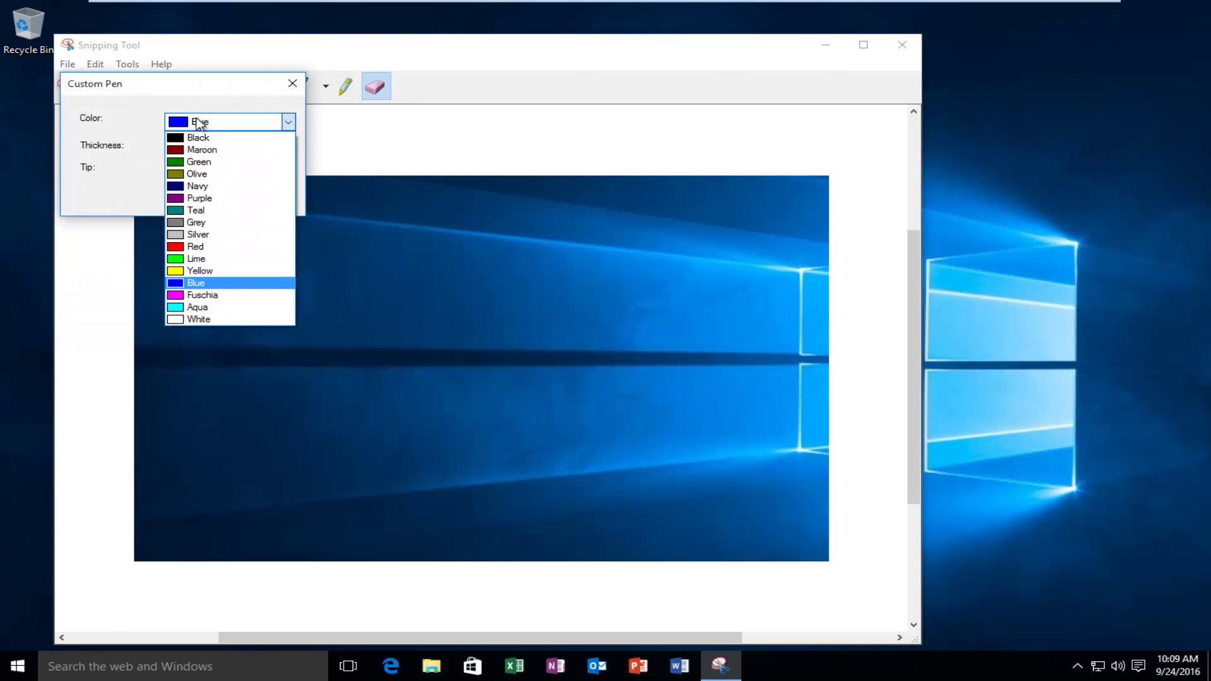
{"action": "left_click", "coordinate": [126, 146]}
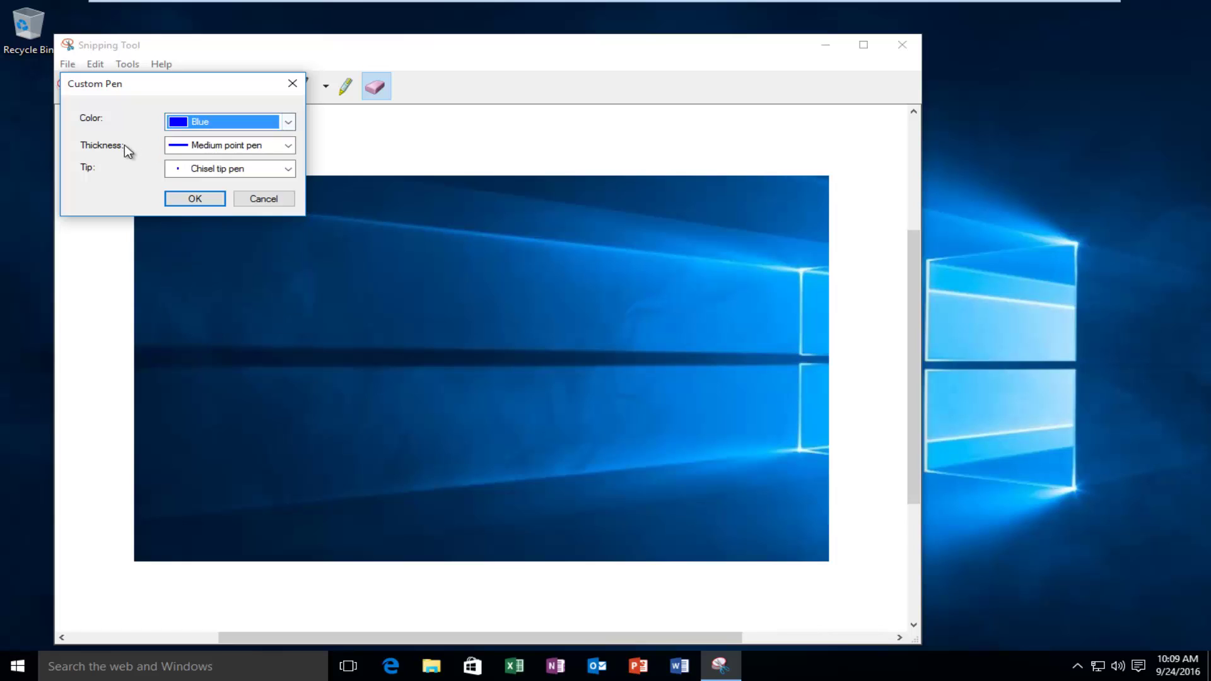